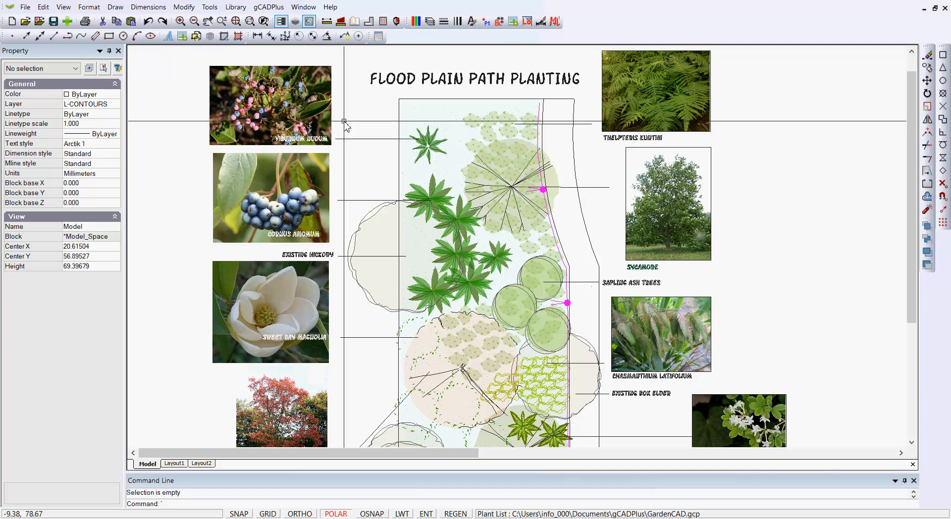
# Examine the properties of the Viburnum nudum photo and the project's images listed in the Image Manager.
pyautogui.click(300, 107)
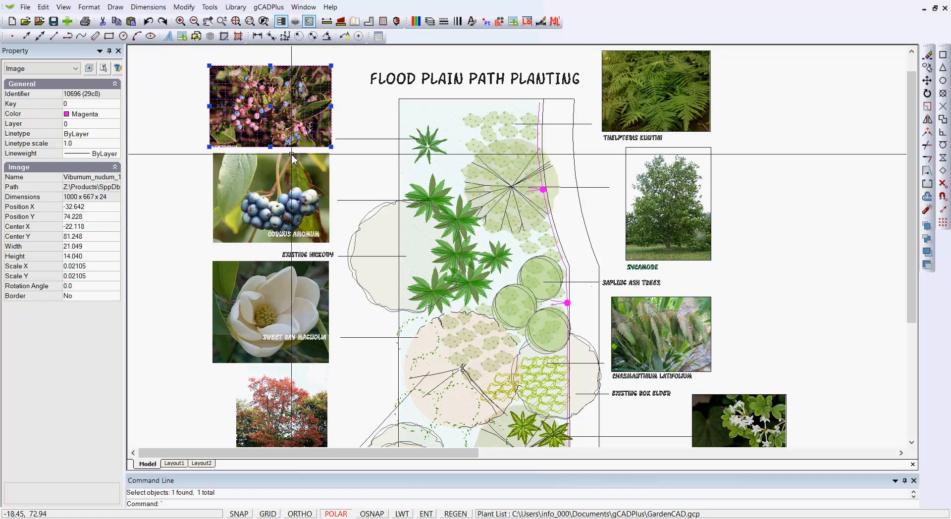
pyautogui.press('Escape')
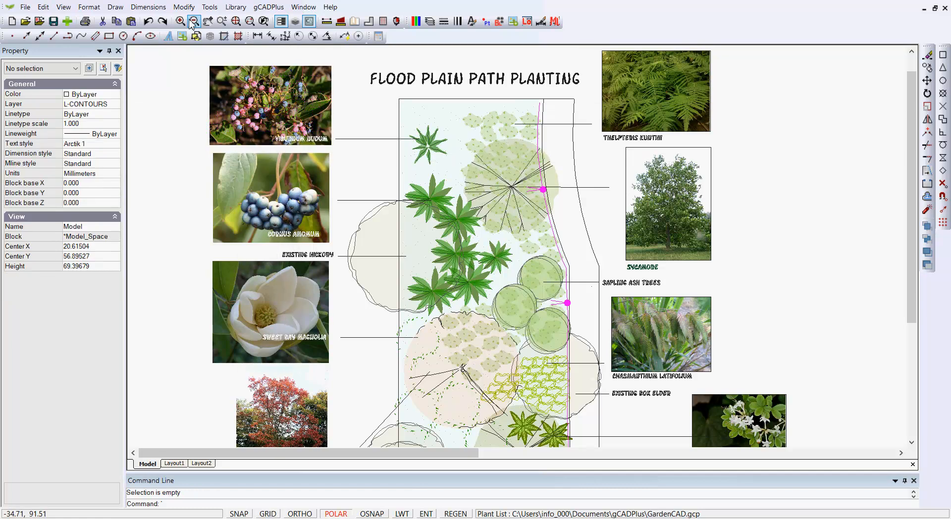
pyautogui.click(115, 7)
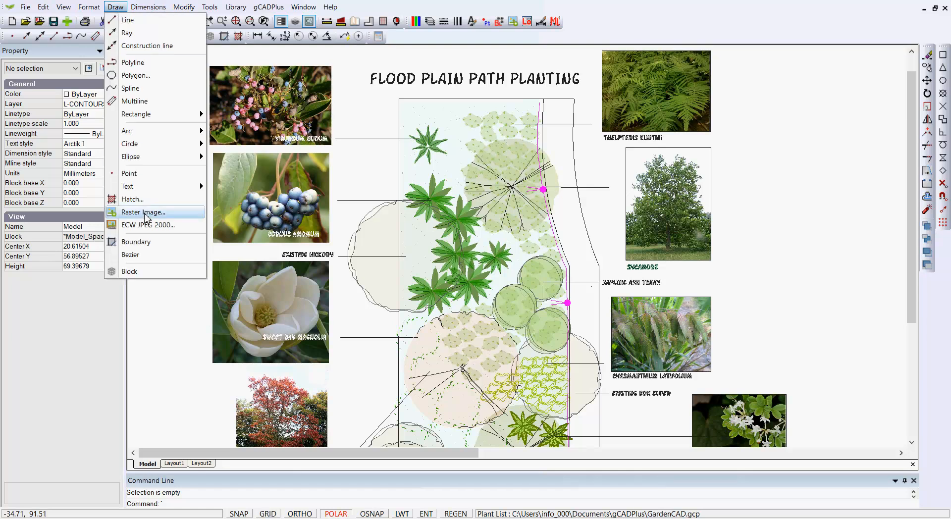
pyautogui.click(157, 356)
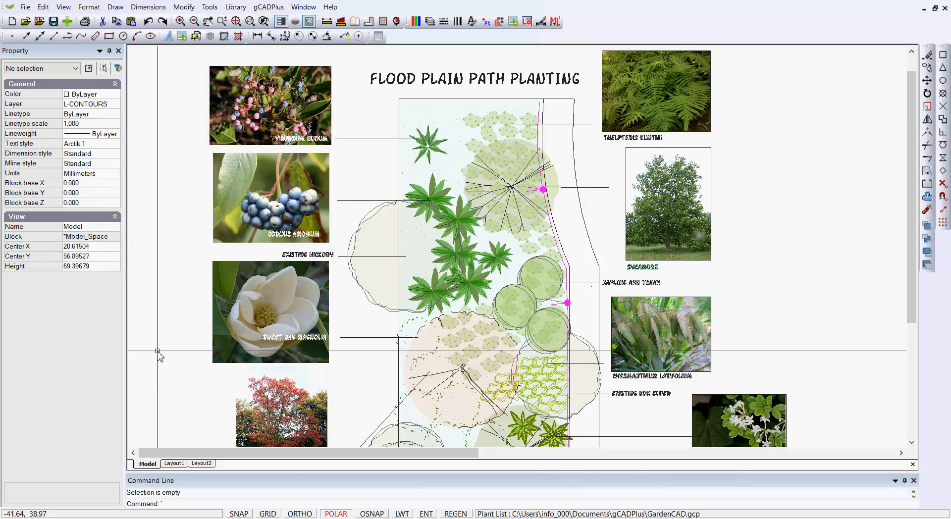
pyautogui.click(89, 7)
pyautogui.click(104, 128)
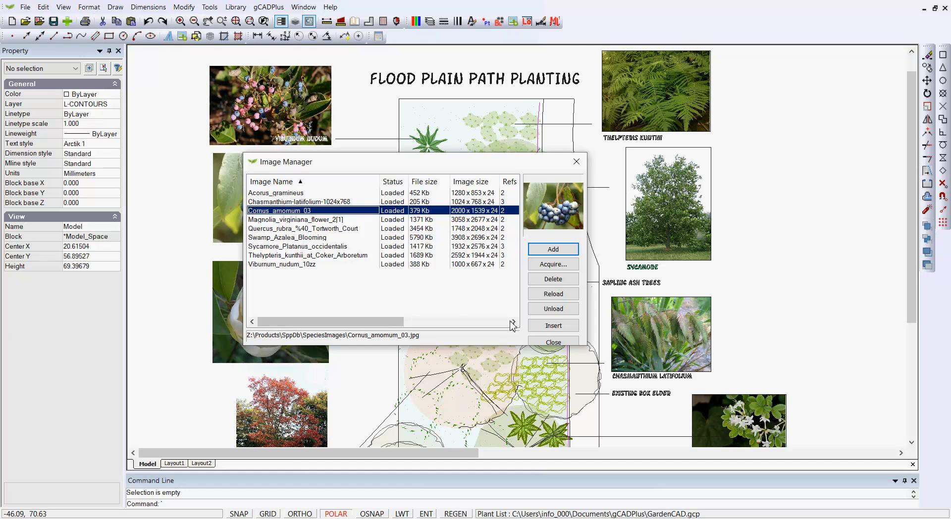
pyautogui.click(576, 161)
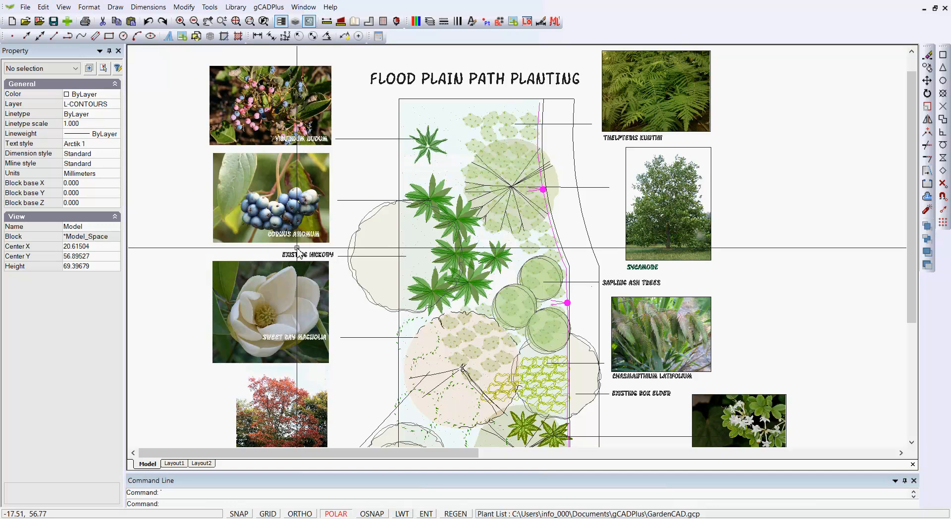
pyautogui.click(287, 102)
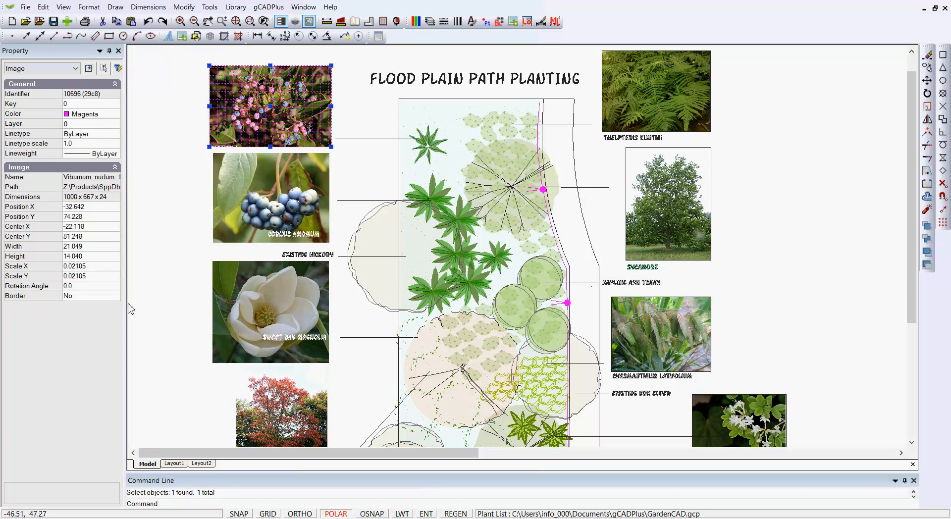
pyautogui.press('Escape')
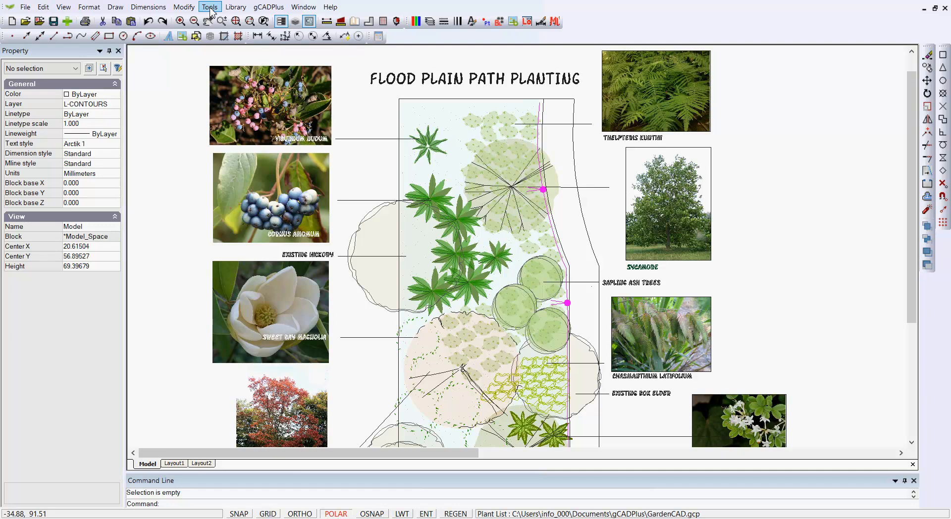
# Right-align the Viburnum, Cornus, magnolia and Quercus photos with their overlaid captions, using the right edge of the Cornus amomum photo as base point.
pyautogui.click(184, 7)
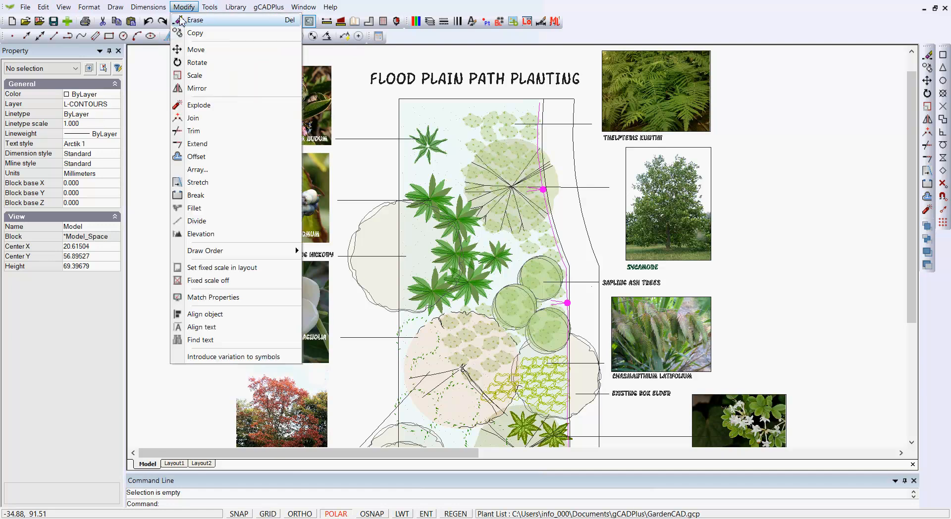
pyautogui.click(212, 315)
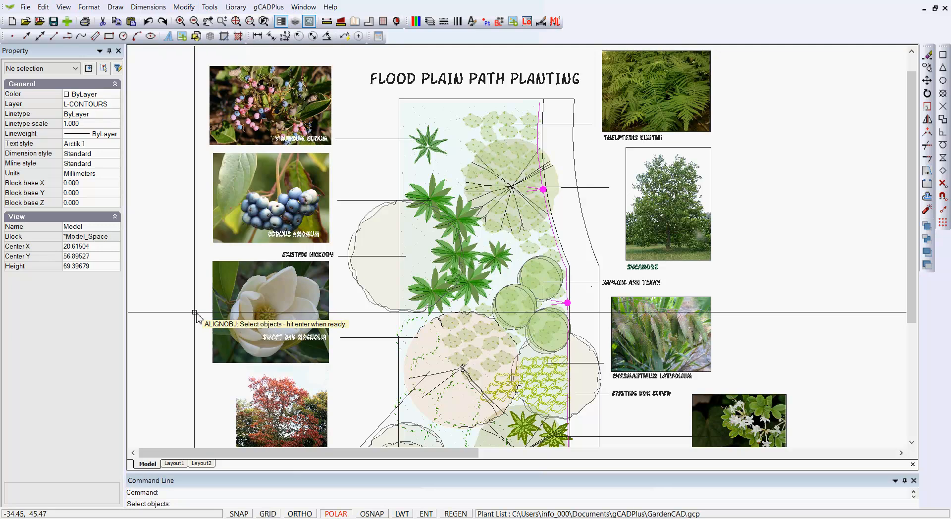
pyautogui.click(332, 151)
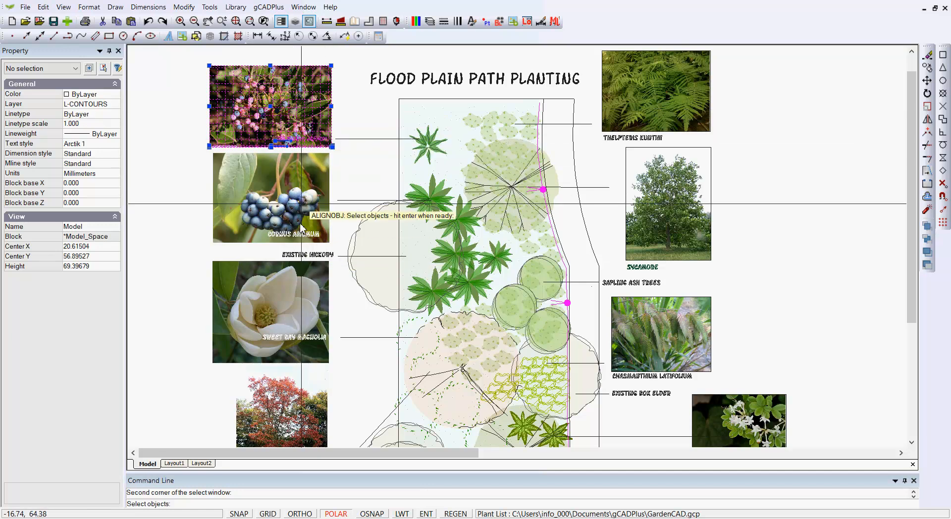
pyautogui.scroll(3, 299, 147)
pyautogui.scroll(-3, 299, 147)
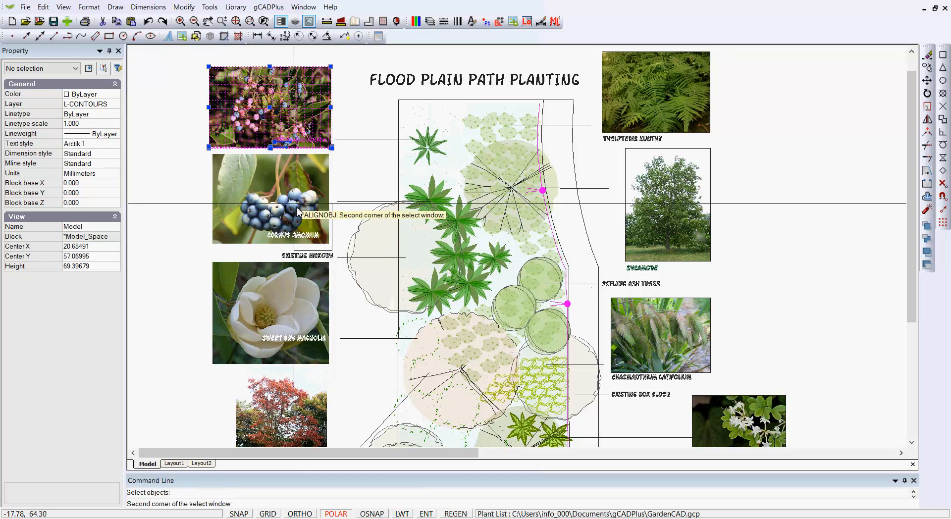
pyautogui.click(221, 169)
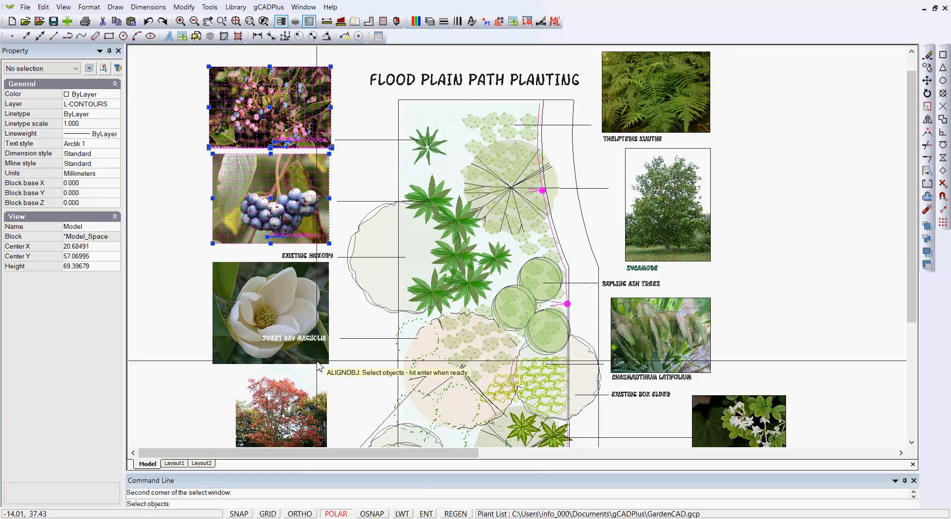
pyautogui.click(337, 369)
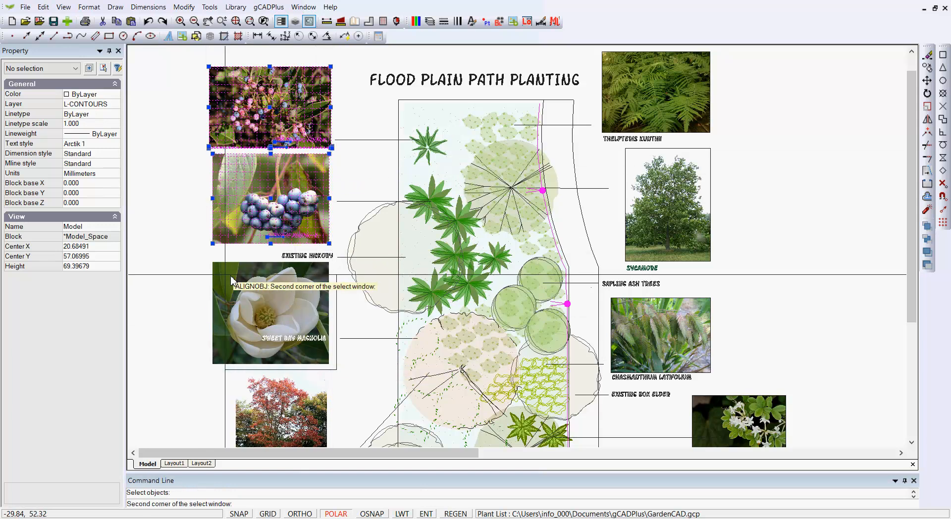
pyautogui.click(204, 260)
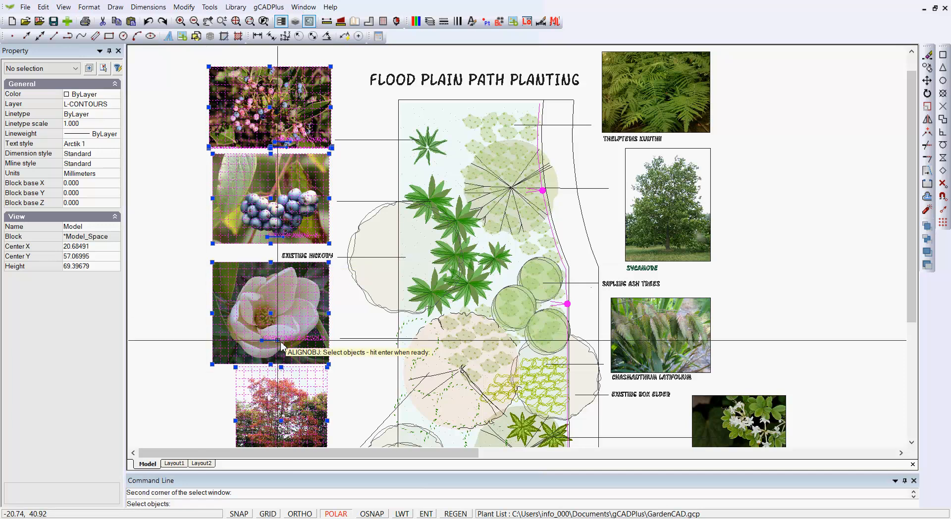
pyautogui.moveTo(351, 384); pyautogui.dragTo(355, 332, button='middle')
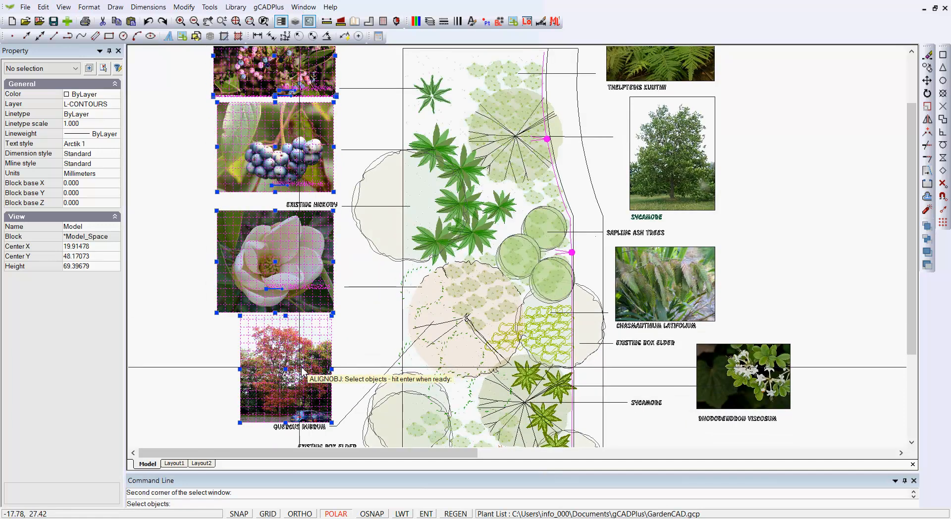
pyautogui.scroll(2, 294, 432)
pyautogui.scroll(1, 295, 432)
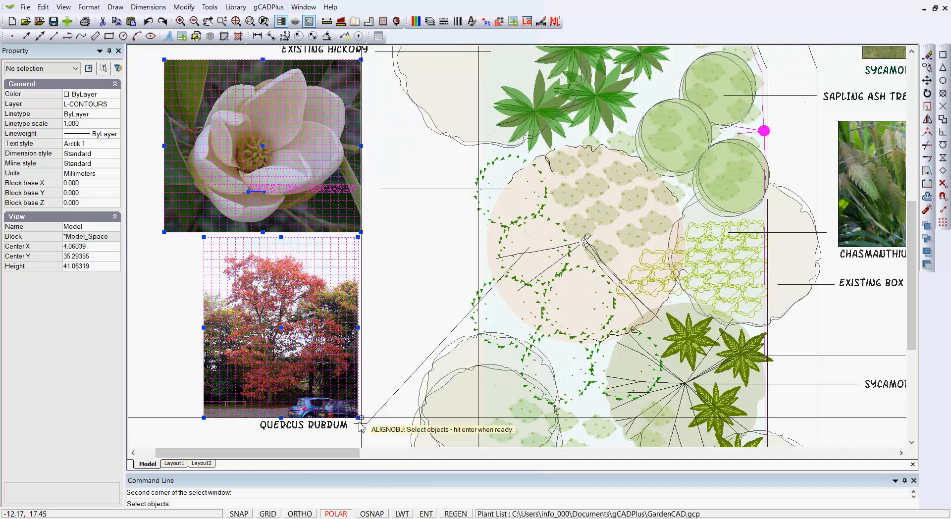
pyautogui.scroll(-1, 408, 278)
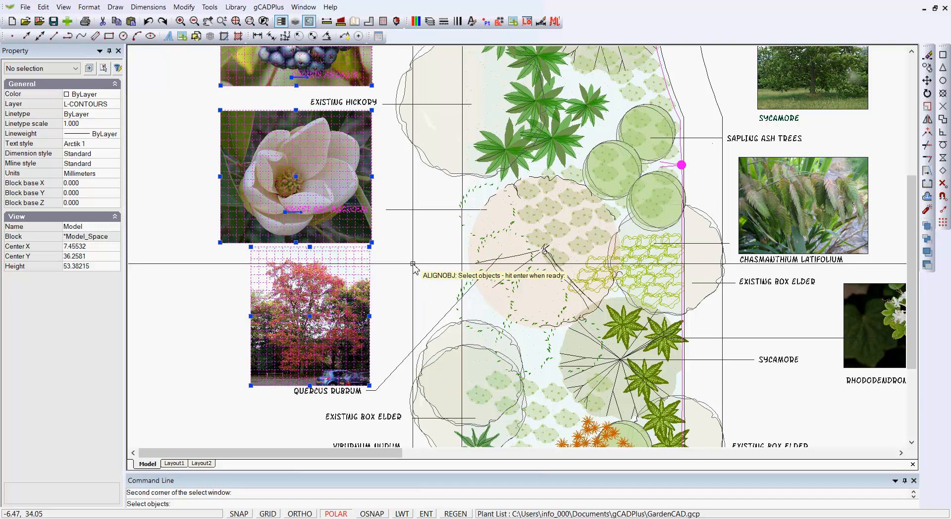
pyautogui.press('Return')
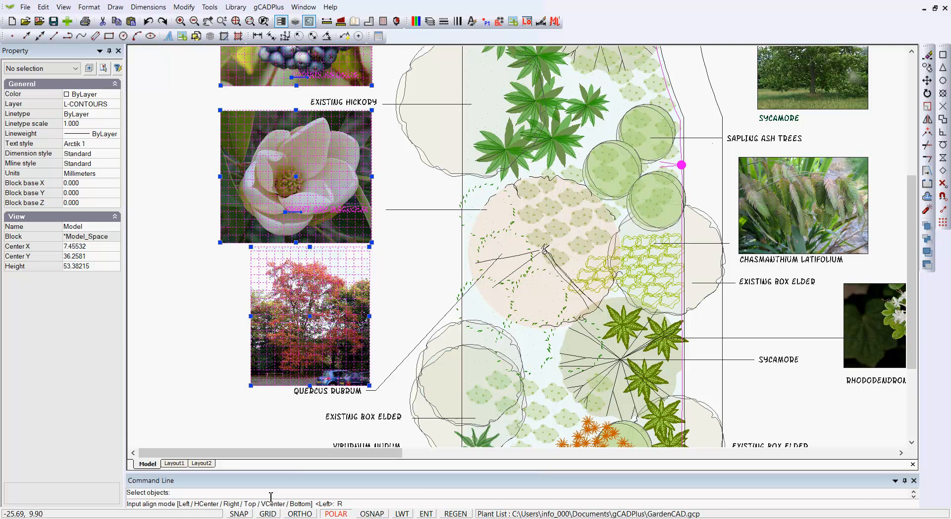
pyautogui.press('Return')
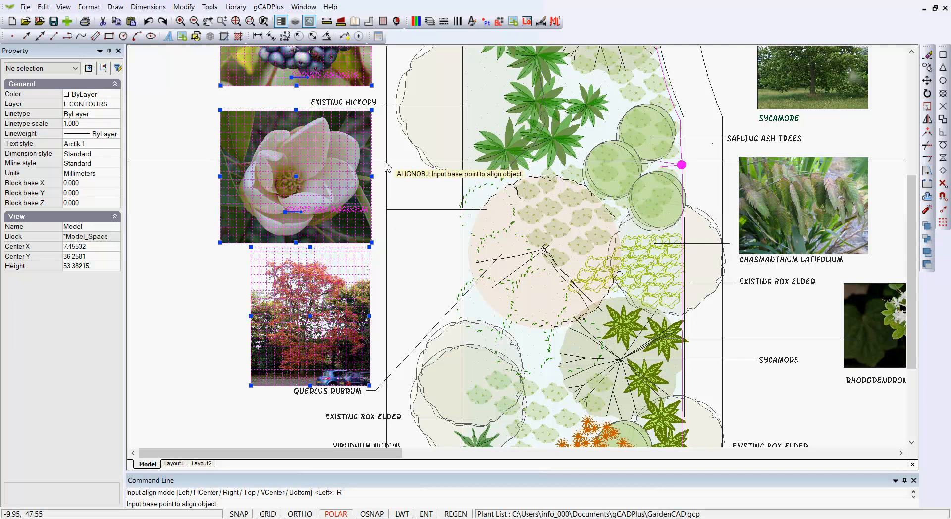
pyautogui.moveTo(376, 126); pyautogui.dragTo(369, 225, button='middle')
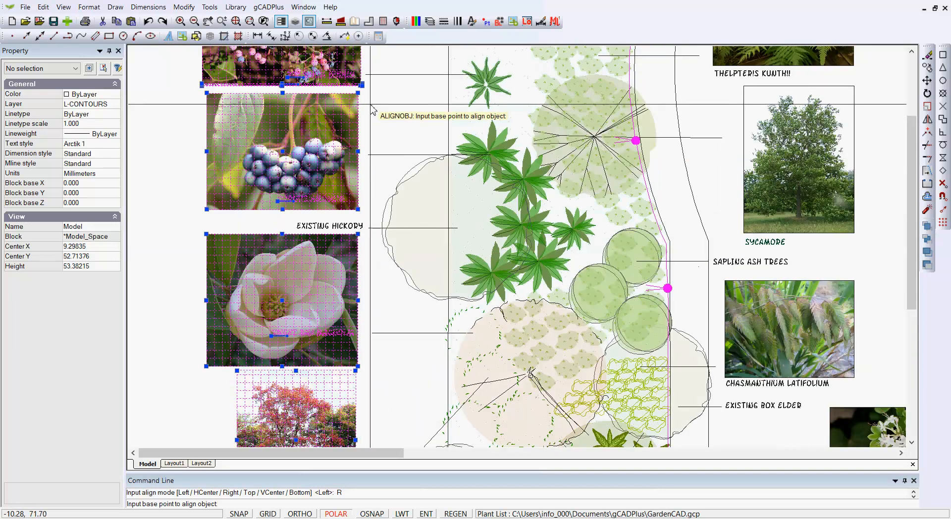
pyautogui.click(359, 151)
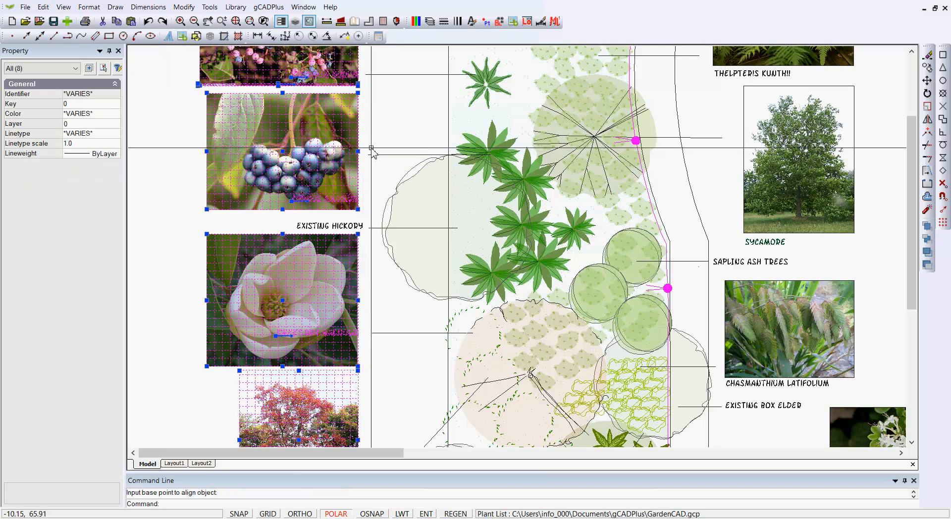
pyautogui.press('Escape')
# Check the alignment of the plant photos and captions beside the planting plan.
pyautogui.scroll(-3, 375, 144)
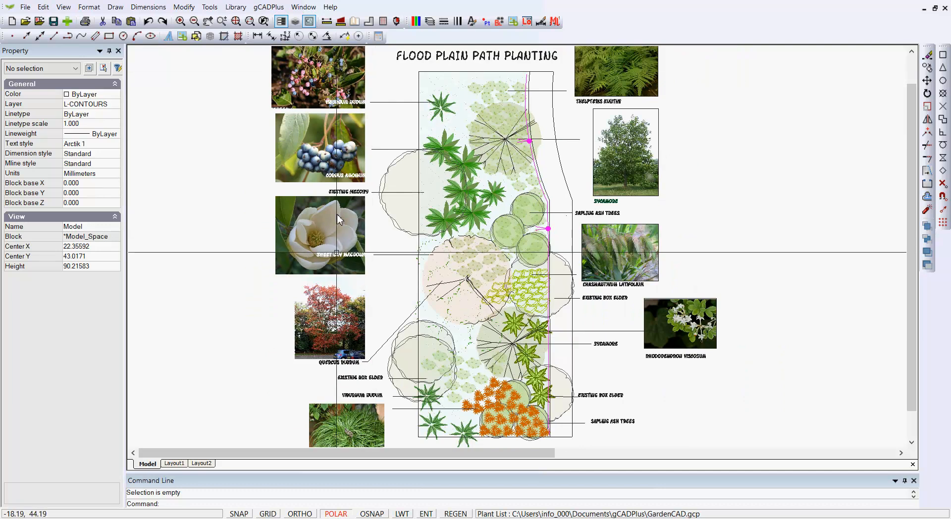
pyautogui.scroll(1, 312, 201)
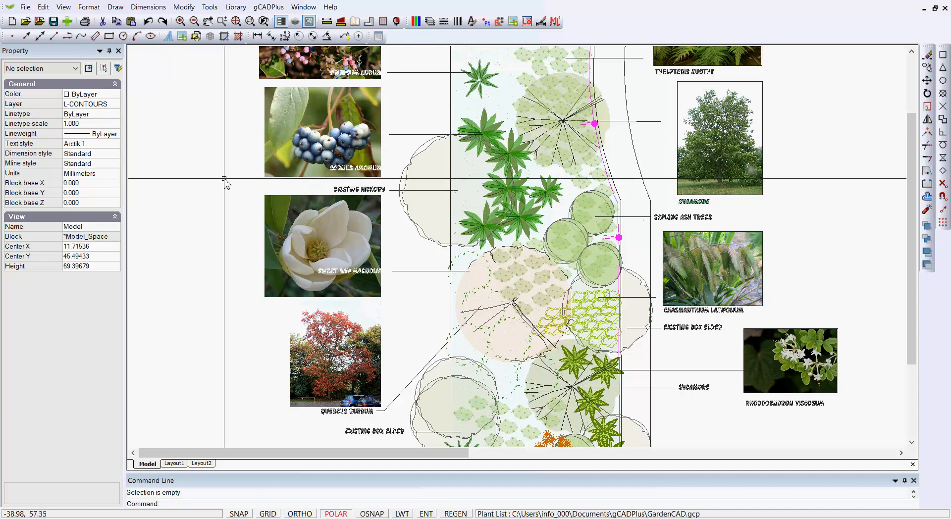
pyautogui.scroll(-1, 224, 178)
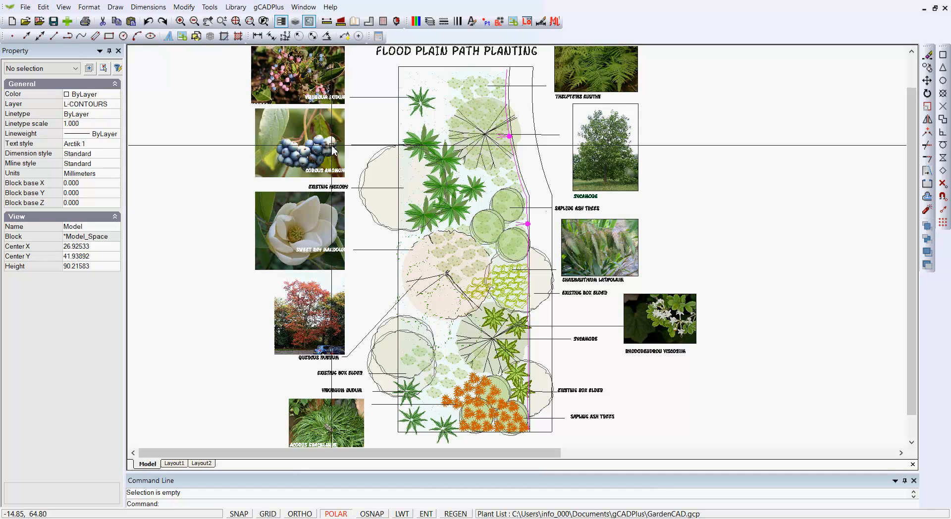
pyautogui.scroll(-1, 331, 145)
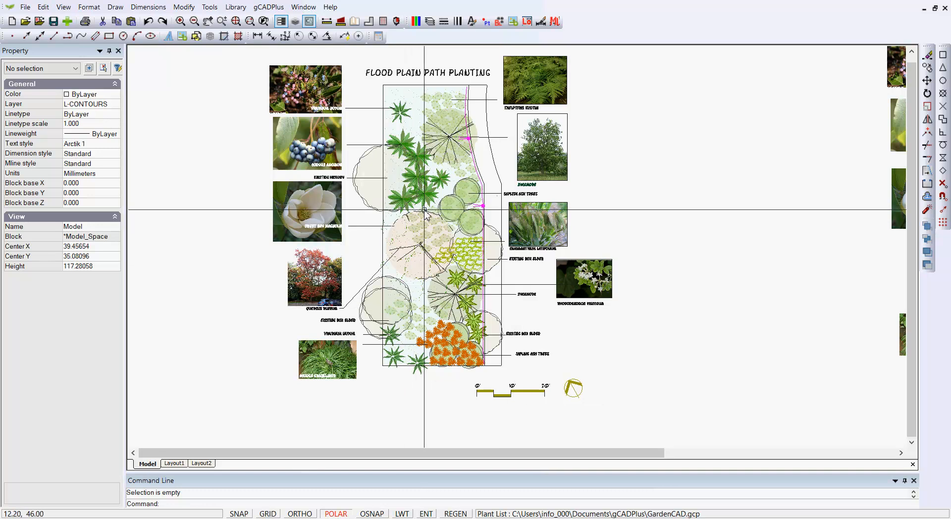
pyautogui.scroll(3, 417, 216)
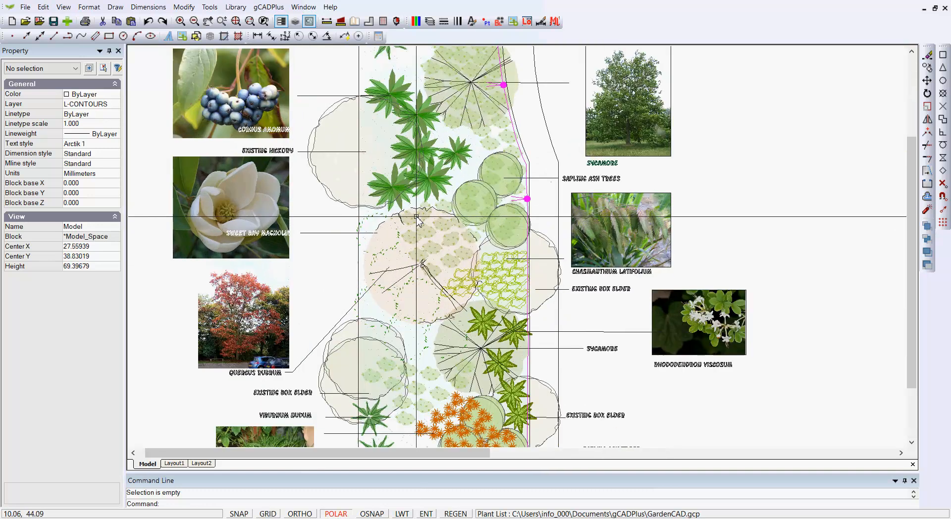
pyautogui.scroll(-2, 416, 217)
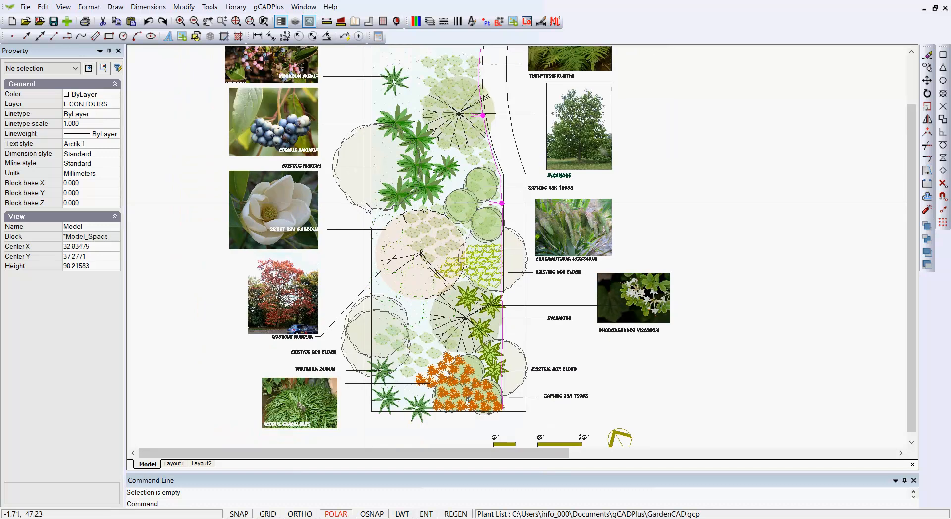
pyautogui.scroll(3, 326, 129)
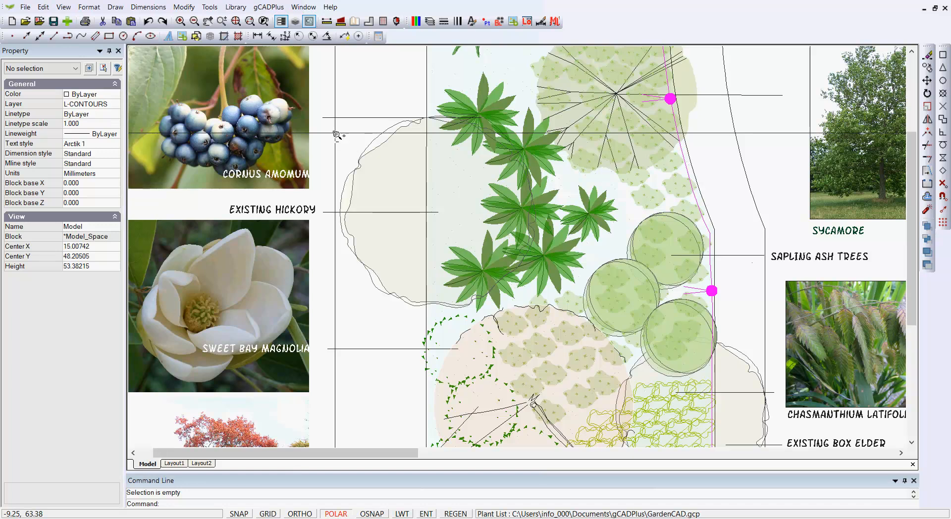
pyautogui.scroll(-1, 323, 139)
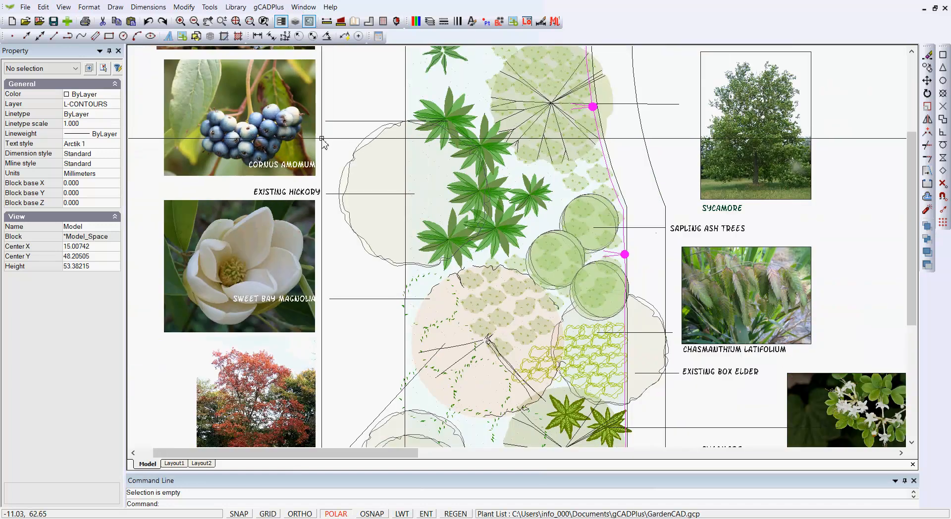
# Inspect the properties of the leader line beside the Cornus amomum photo and of the Existing Hickory label.
pyautogui.click(349, 121)
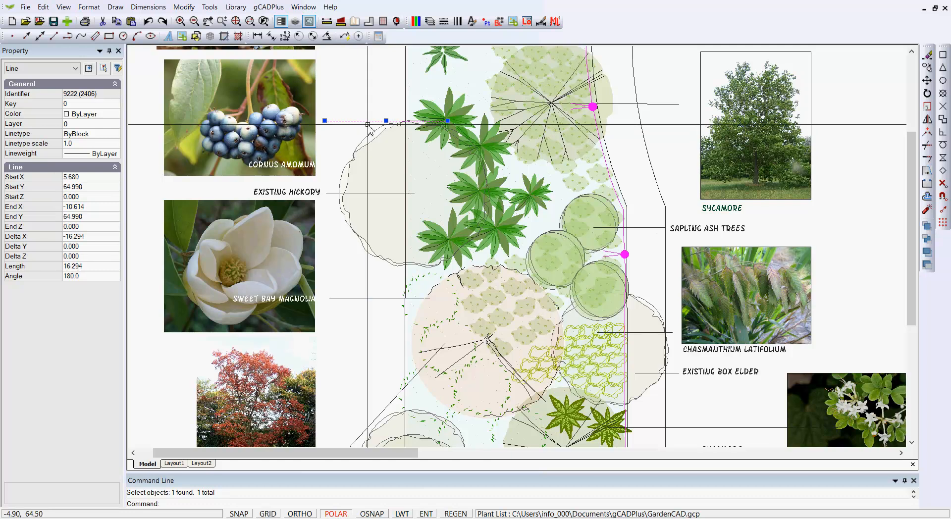
pyautogui.press('Escape')
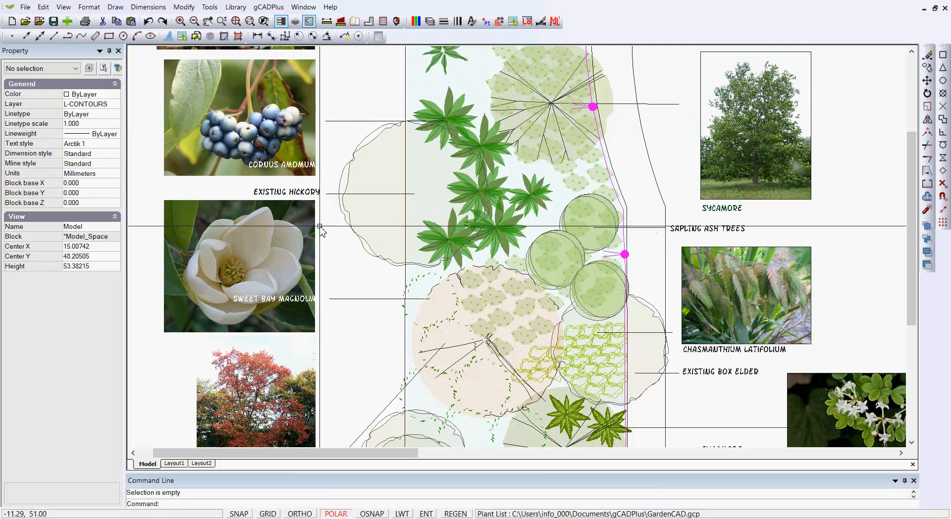
pyautogui.scroll(1, 323, 213)
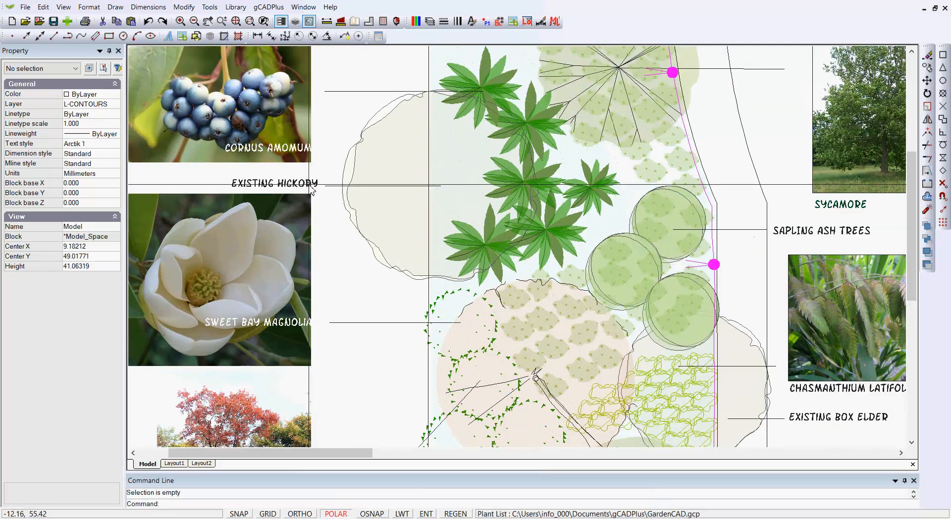
pyautogui.click(311, 187)
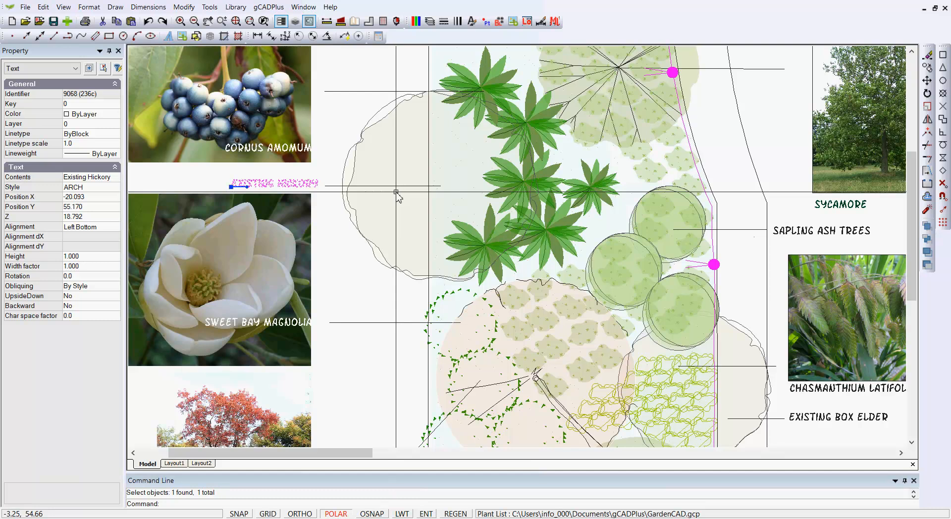
pyautogui.press('Escape')
pyautogui.scroll(-2, 385, 335)
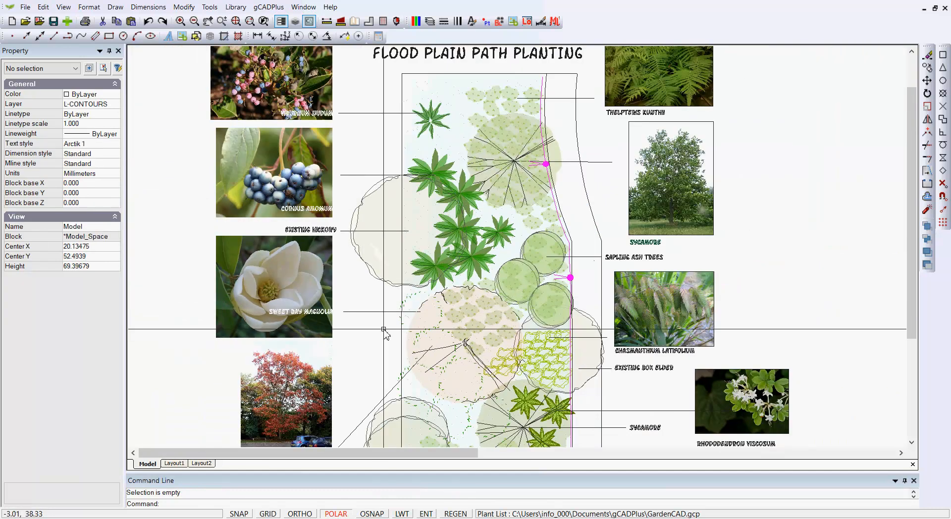
# Select the Quercus rubrum leader to examine which text and line segments it contains.
pyautogui.moveTo(395, 356); pyautogui.dragTo(402, 299, button='middle')
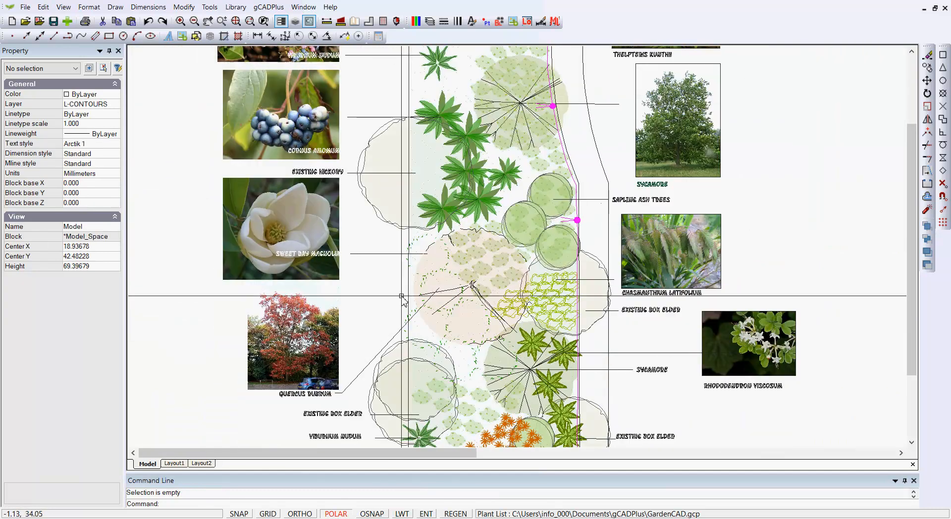
pyautogui.scroll(1, 347, 355)
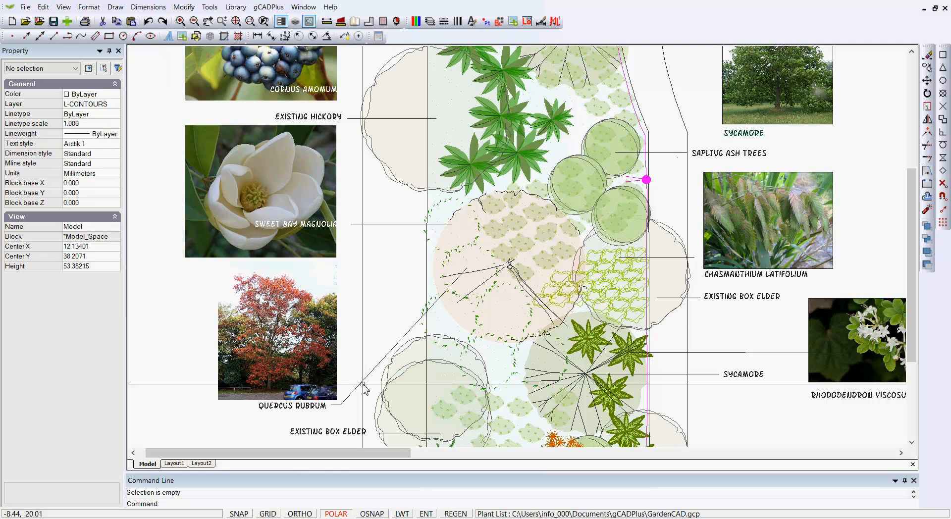
pyautogui.click(363, 386)
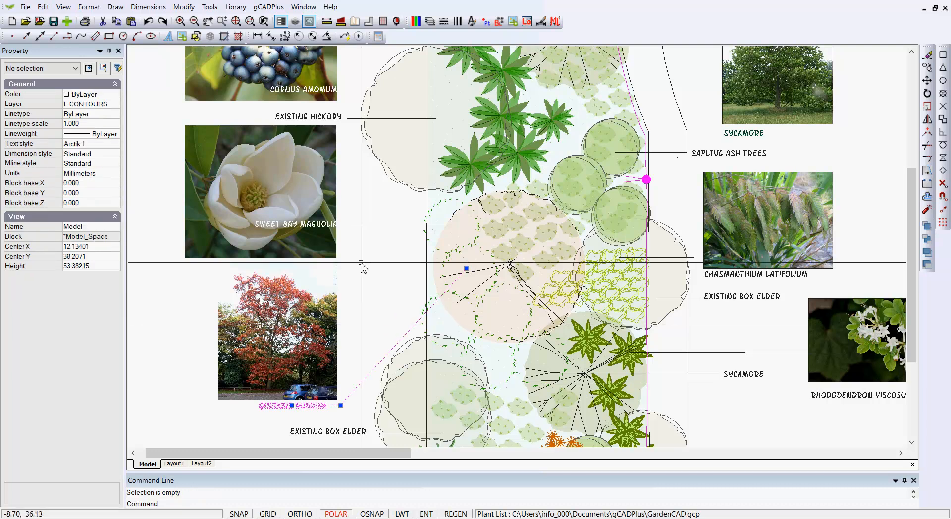
# Shift the Sweet Bay Magnolia caption horizontally so it sits further inside the magnolia photo.
pyautogui.click(302, 204)
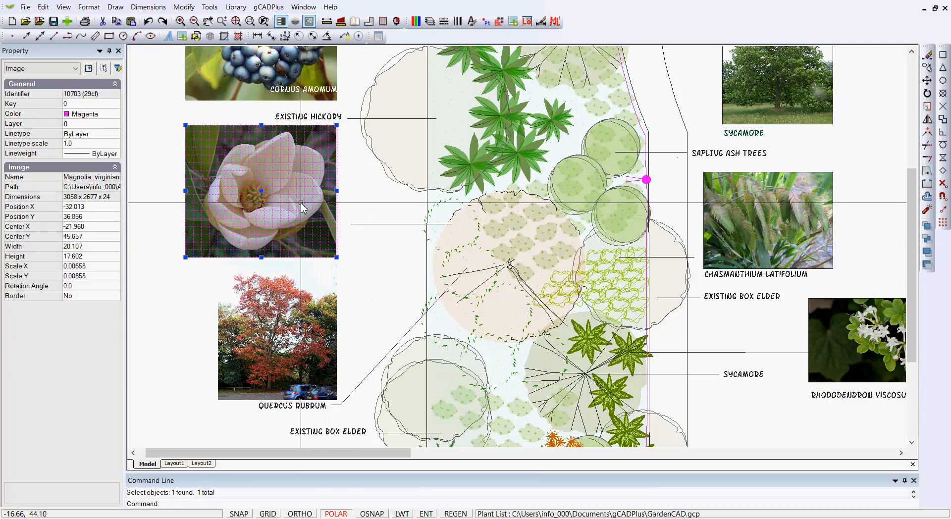
pyautogui.press('Escape')
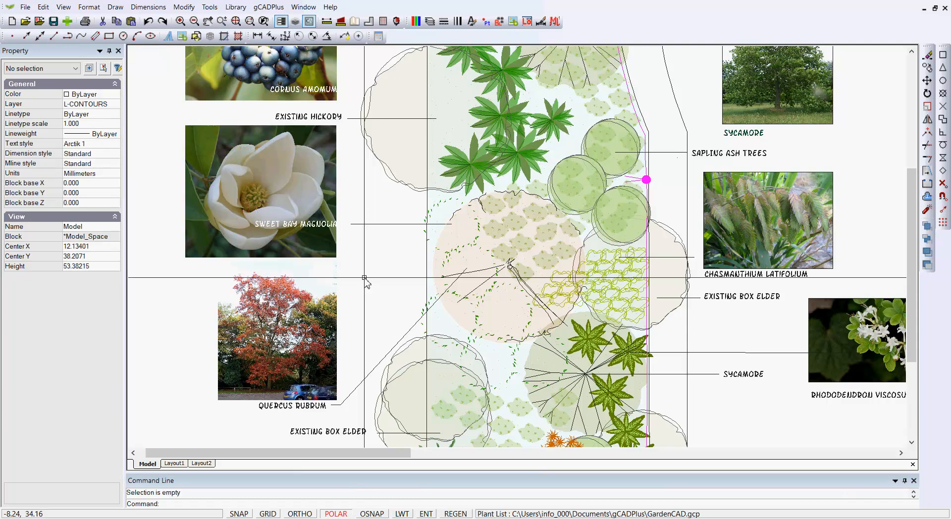
pyautogui.click(317, 226)
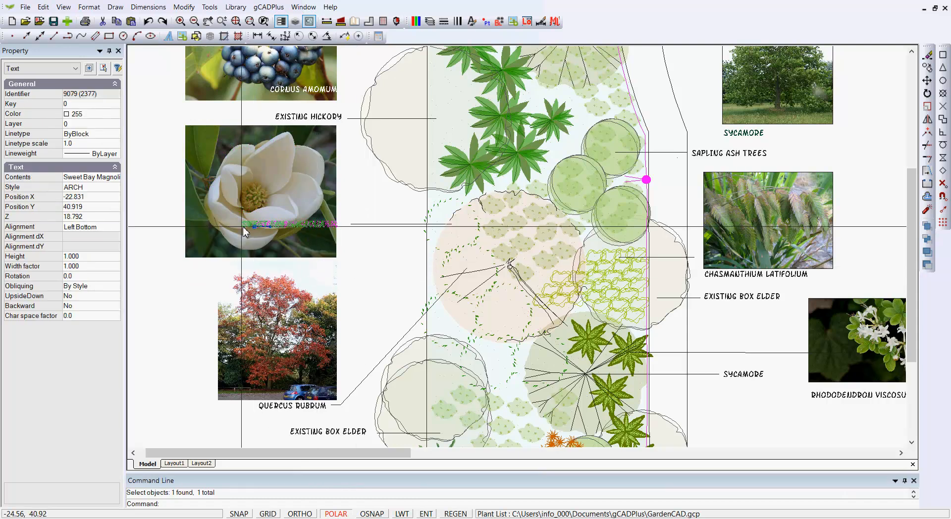
pyautogui.press('Escape')
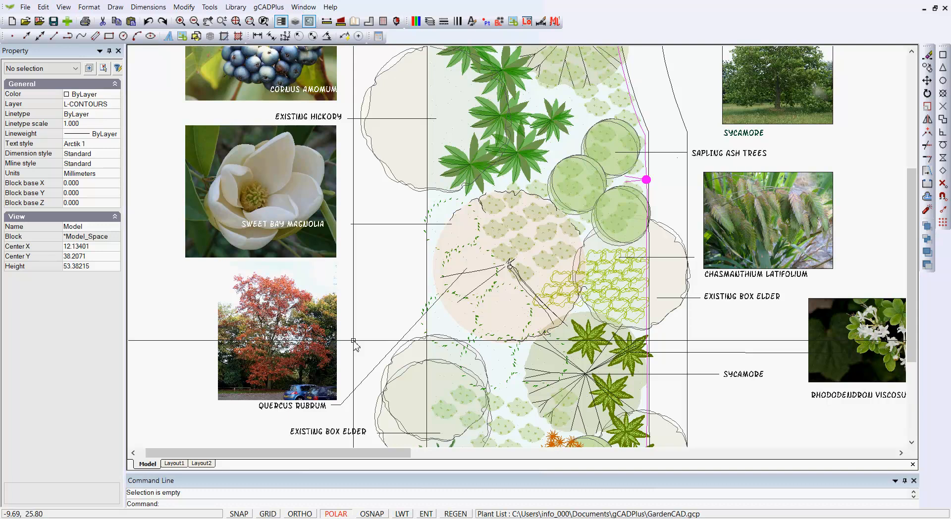
# Inspect the Contents property of the Quercus rubrum leader.
pyautogui.moveTo(365, 334)
pyautogui.mouseDown(button='middle')
pyautogui.moveTo(357, 265)
pyautogui.moveTo(346, 262)
pyautogui.mouseUp(button='middle')
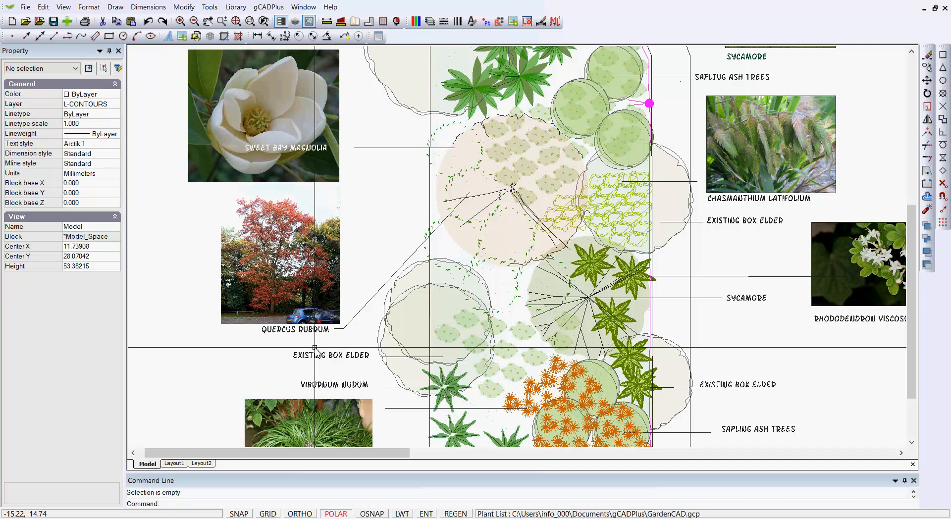
pyautogui.click(344, 329)
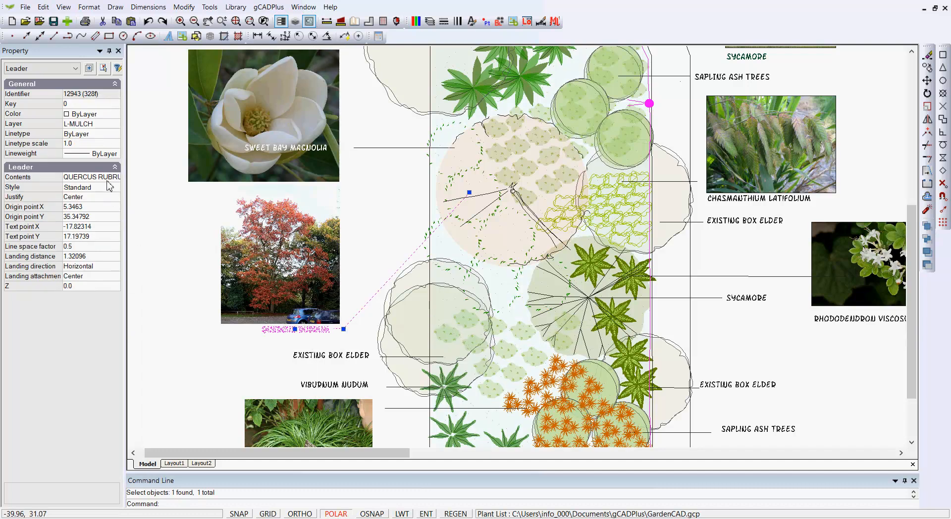
pyautogui.press('Escape')
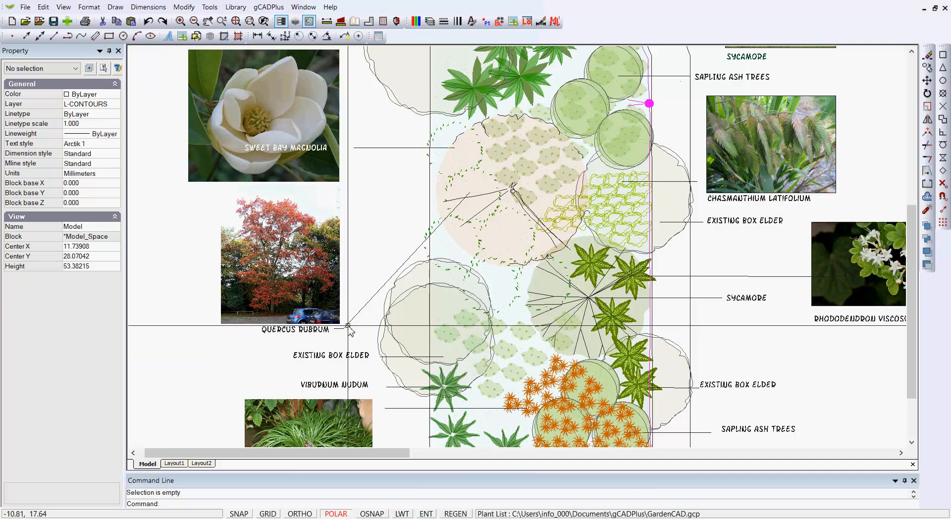
# Lengthen the horizontal landing of the Quercus rubrum leader to about 2.55.
pyautogui.scroll(3, 342, 339)
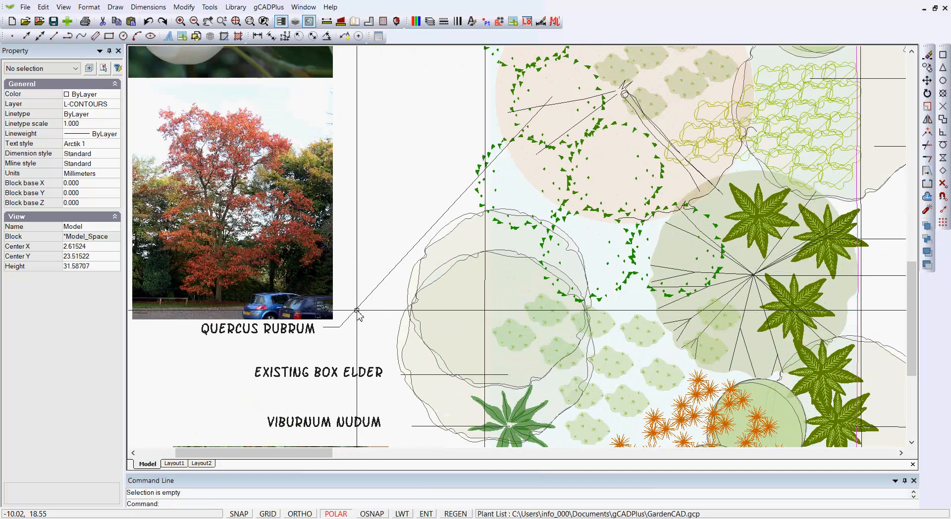
pyautogui.click(351, 315)
pyautogui.click(339, 327)
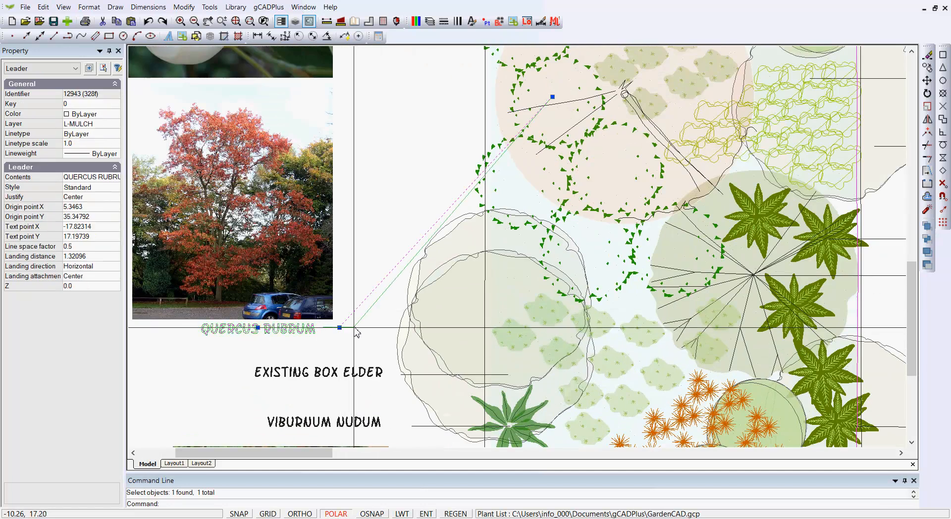
pyautogui.press('Escape')
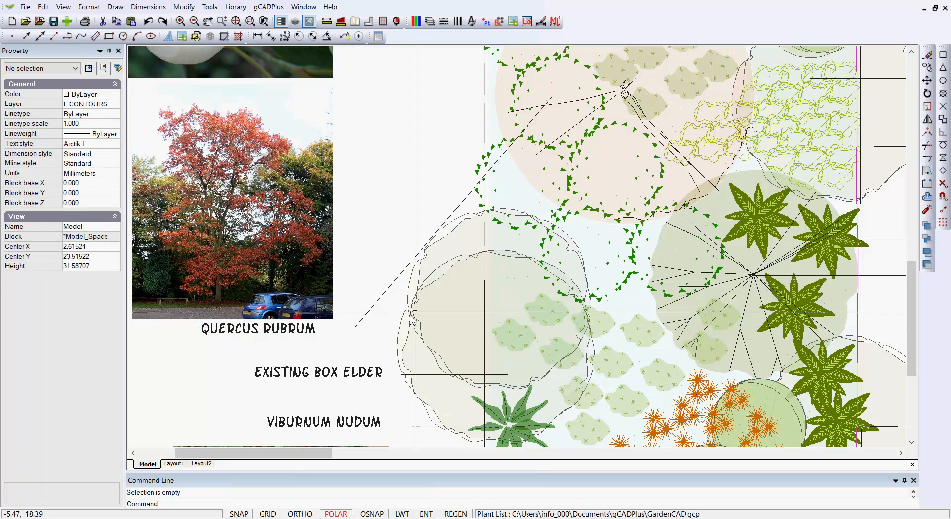
# Shorten the horizontal landing of the Quercus rubrum leader to about 1.93.
pyautogui.scroll(-1, 394, 225)
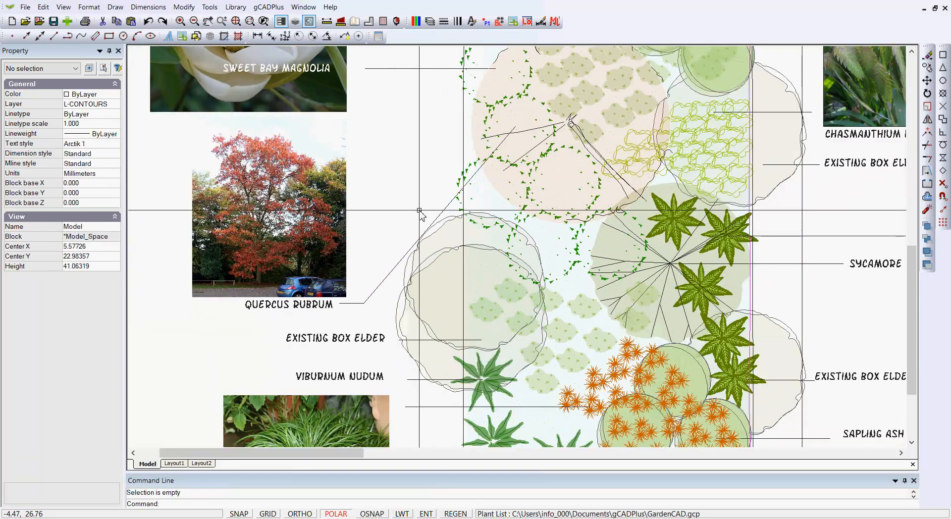
pyautogui.scroll(-1, 419, 210)
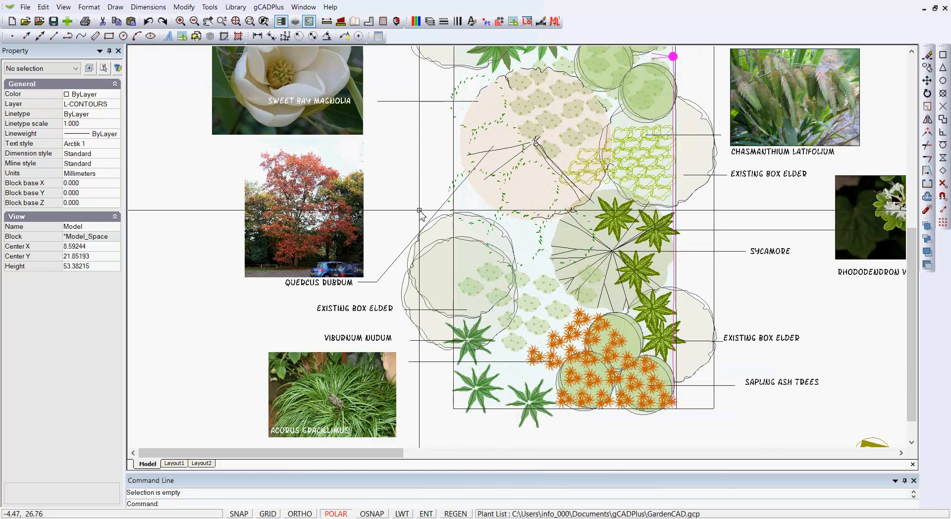
pyautogui.moveTo(403, 210); pyautogui.dragTo(407, 189, button='middle')
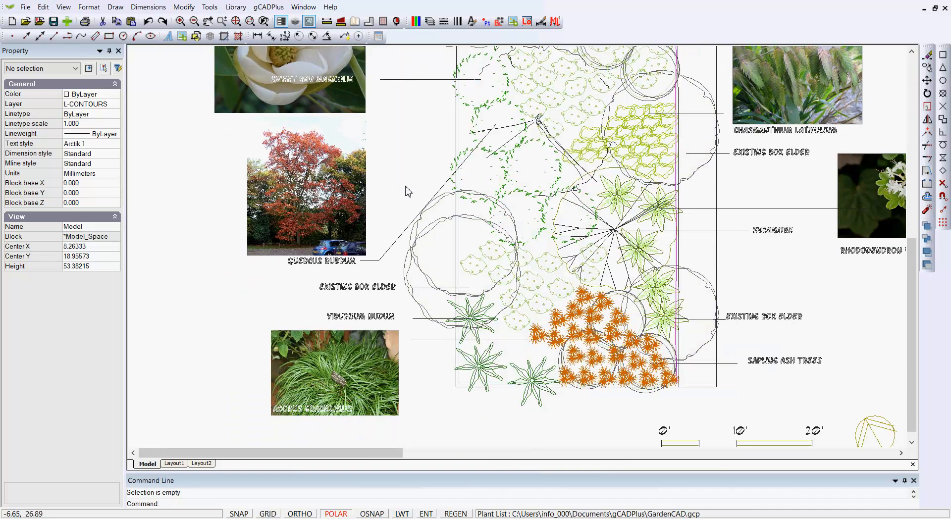
pyautogui.moveTo(389, 292); pyautogui.dragTo(352, 228, button='middle')
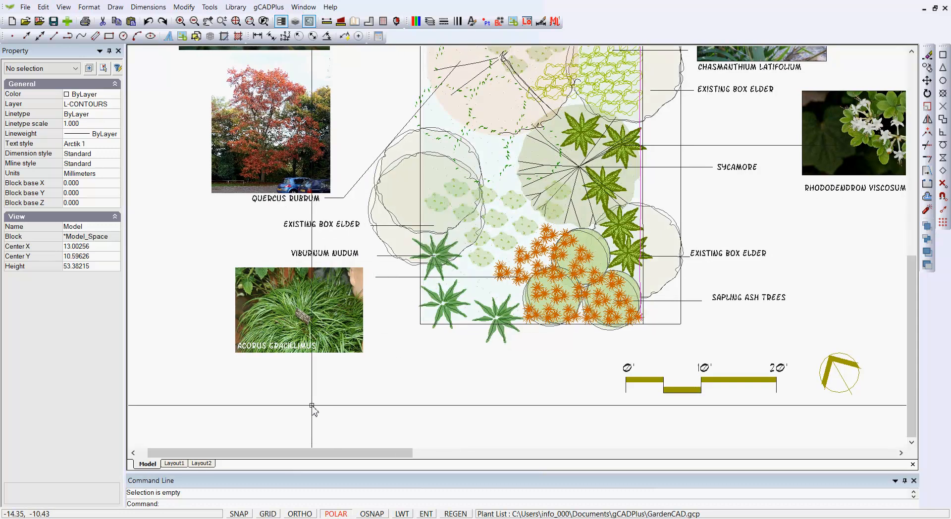
pyautogui.click(360, 179)
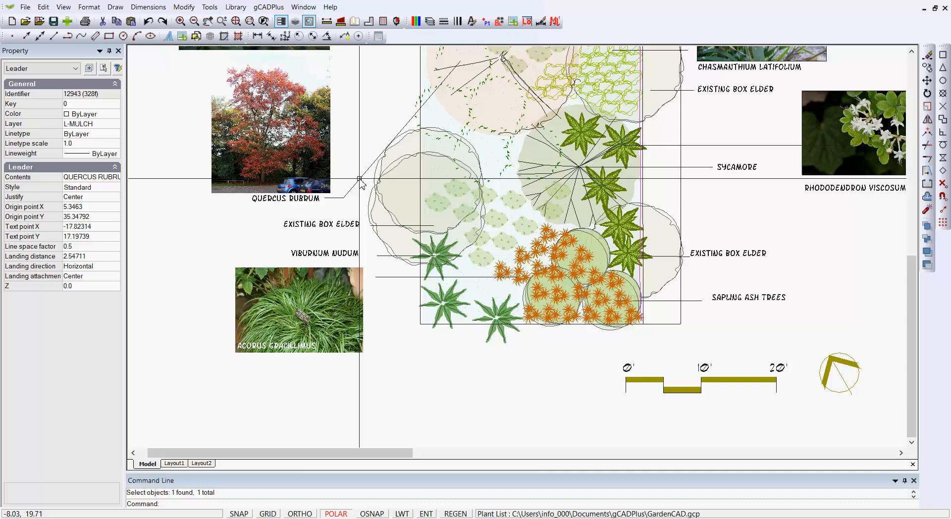
pyautogui.click(338, 198)
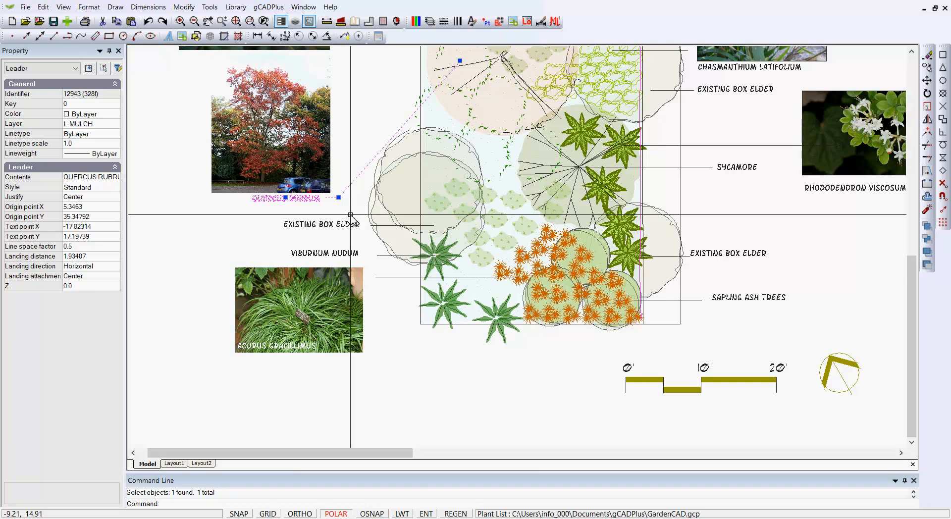
# Move the Quercus rubrum leader text straight up to the top of its tree photo.
pyautogui.click(286, 198)
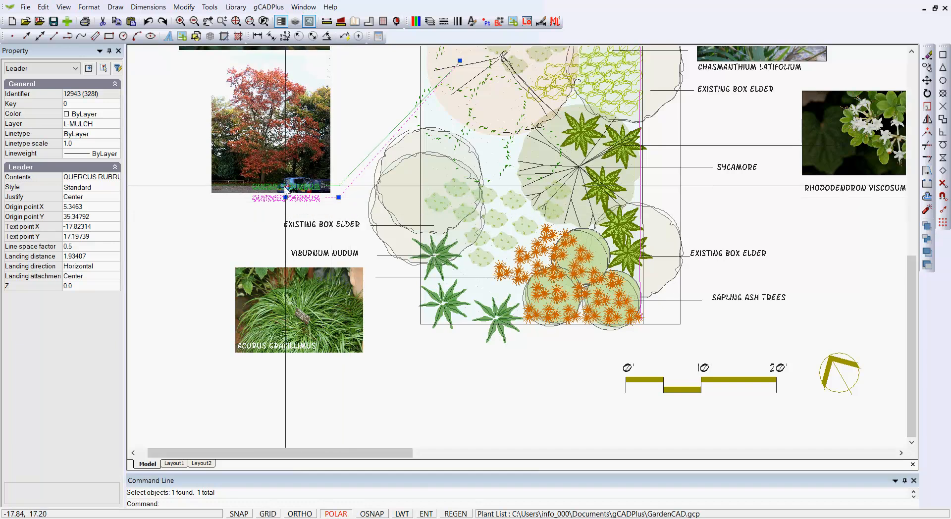
pyautogui.click(286, 71)
pyautogui.press('Escape')
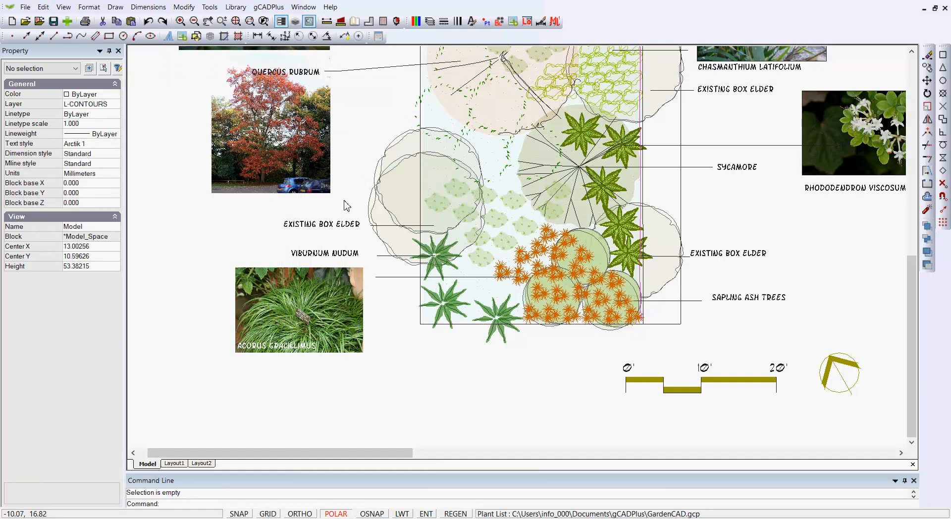
# Move the Quercus rubrum photo straight down to just below its leader text.
pyautogui.click(286, 137)
pyautogui.rightClick(259, 159)
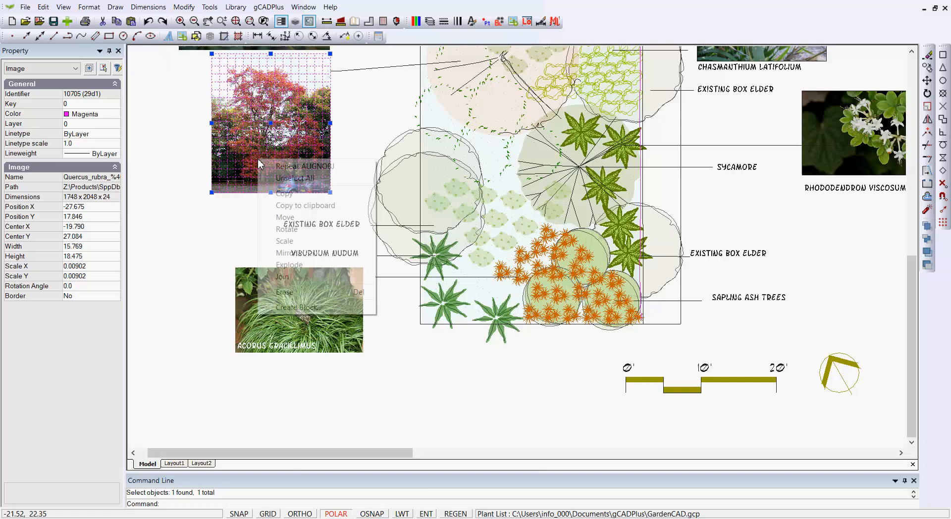
pyautogui.click(286, 218)
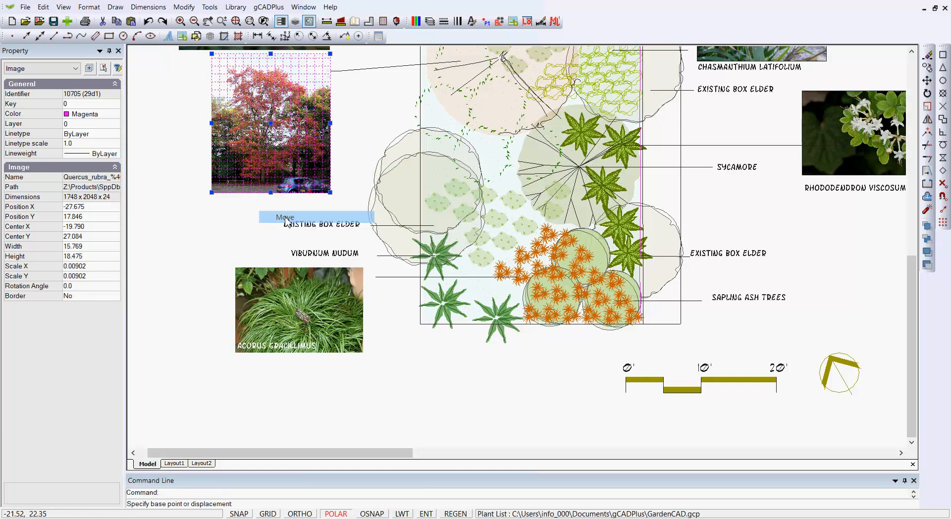
pyautogui.click(271, 123)
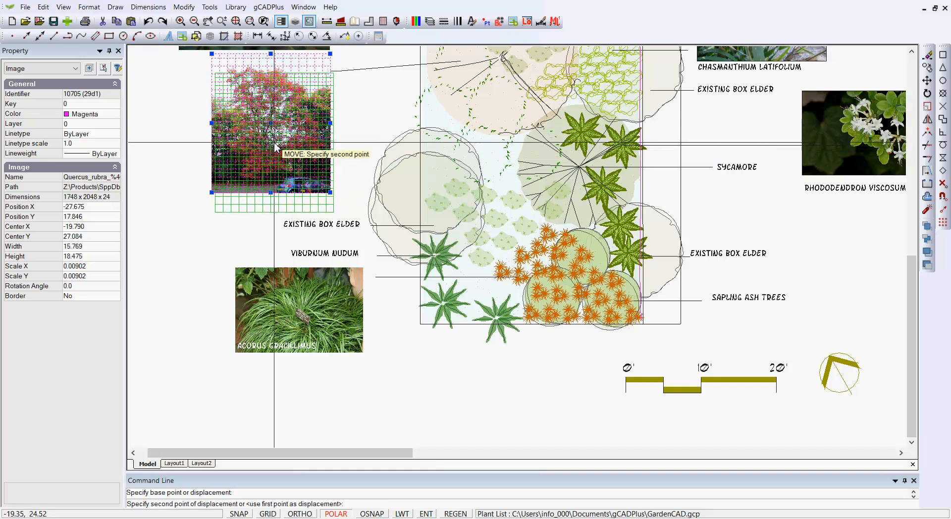
pyautogui.click(274, 146)
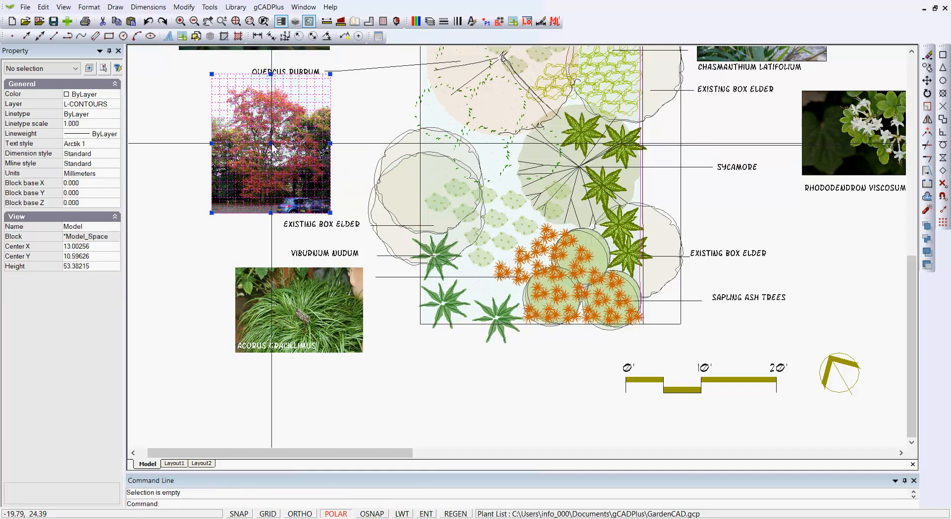
# Reposition the Quercus rubrum leader text from above the photo to the photo's lower edge.
pyautogui.click(378, 70)
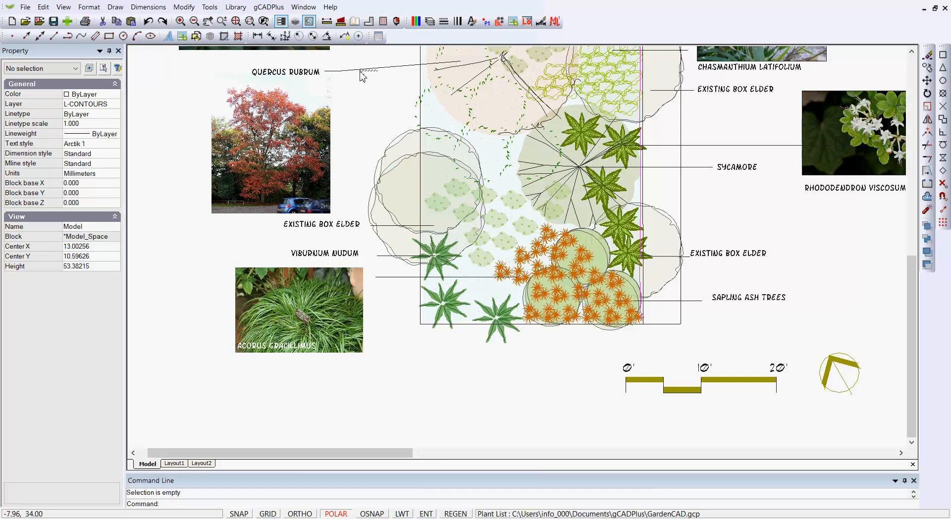
pyautogui.click(363, 72)
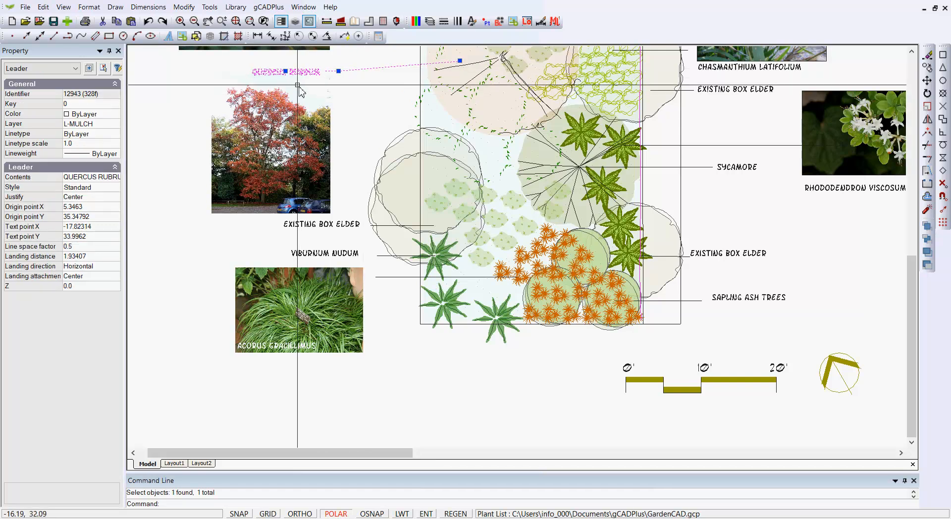
pyautogui.click(285, 72)
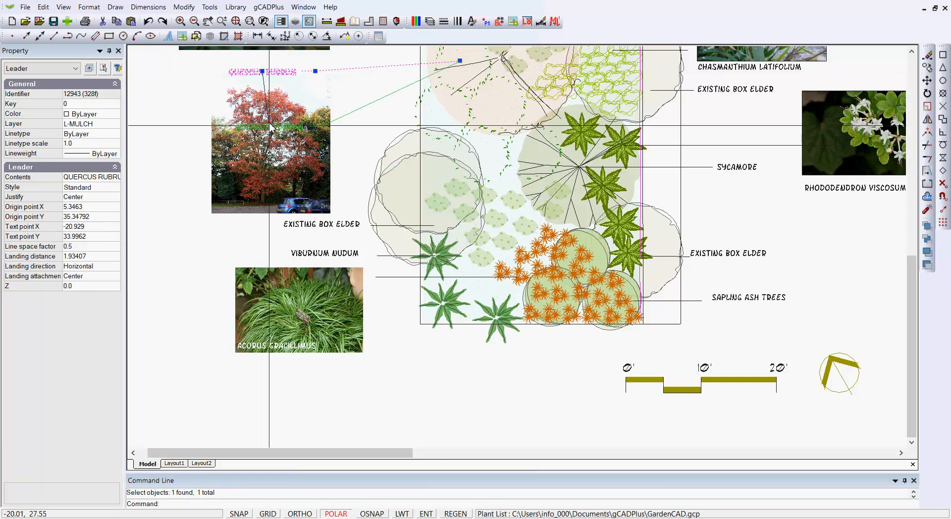
pyautogui.click(291, 193)
pyautogui.press('Escape')
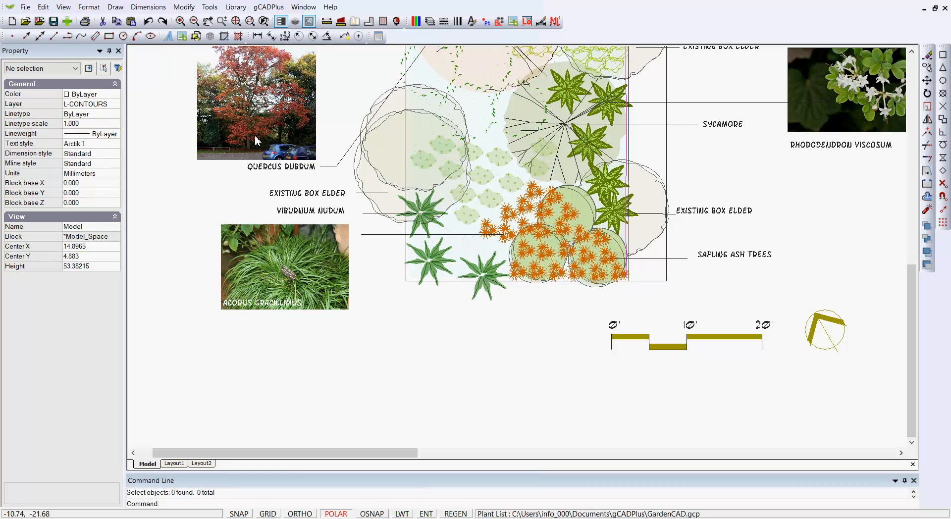
# Review the Standard dimension style's text and geometry settings, including the available leader arrowheads, and discard any changes.
pyautogui.click(151, 8)
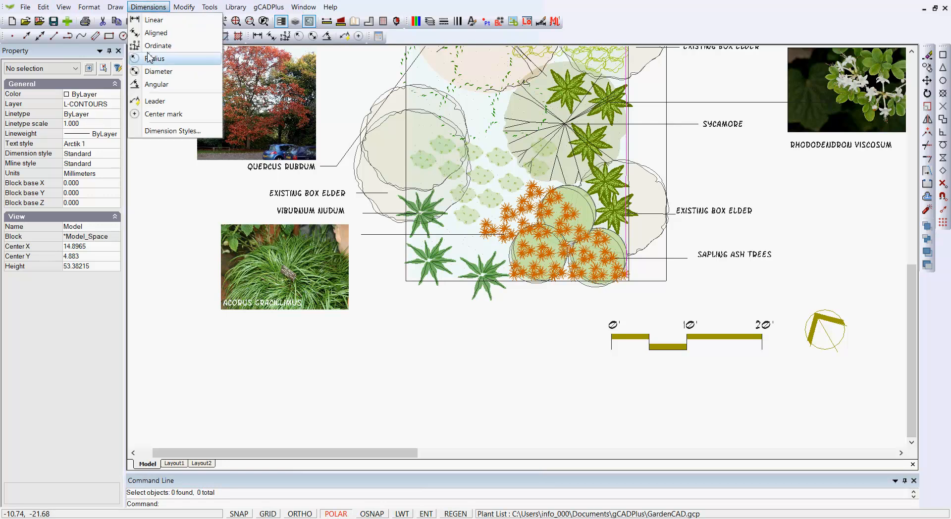
pyautogui.click(163, 130)
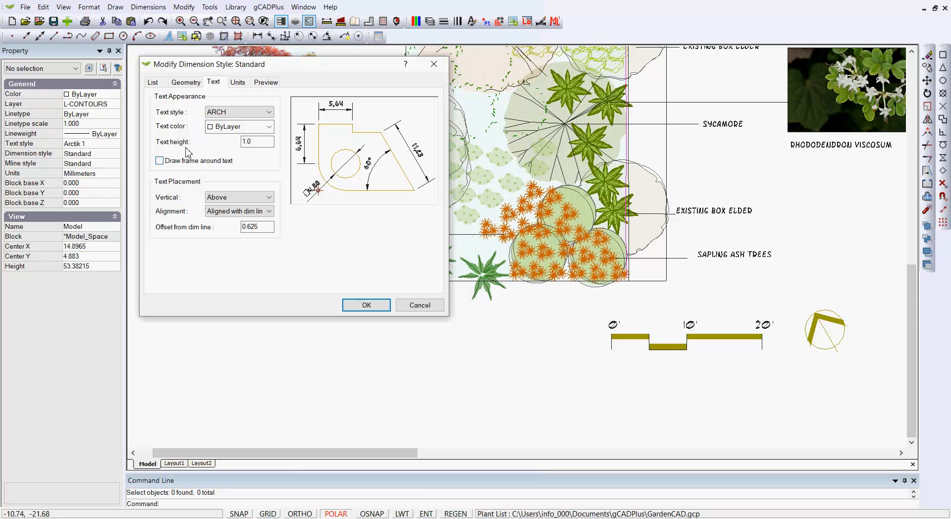
pyautogui.click(153, 82)
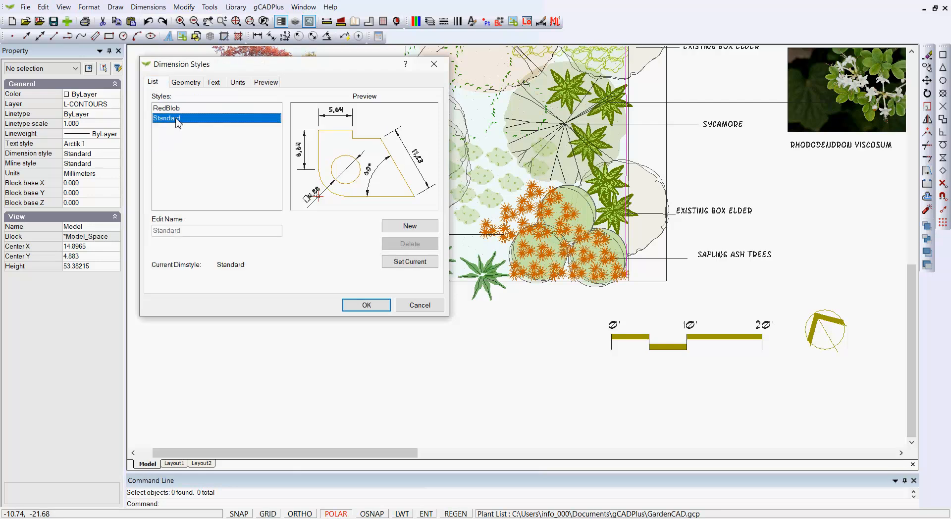
pyautogui.click(186, 83)
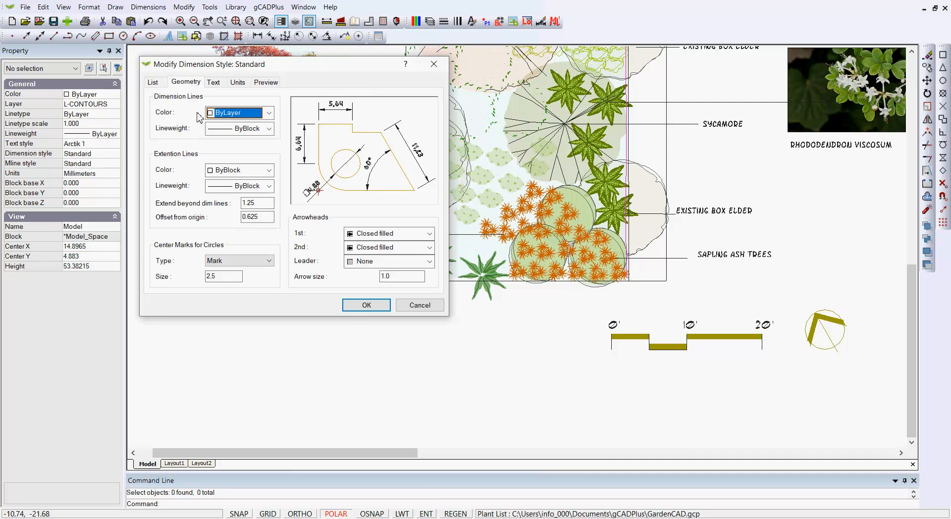
pyautogui.click(429, 261)
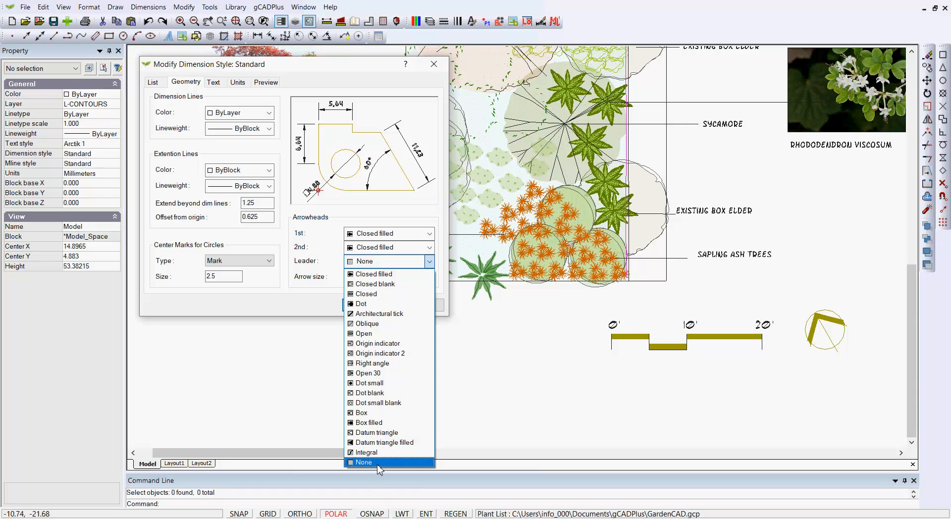
pyautogui.click(485, 399)
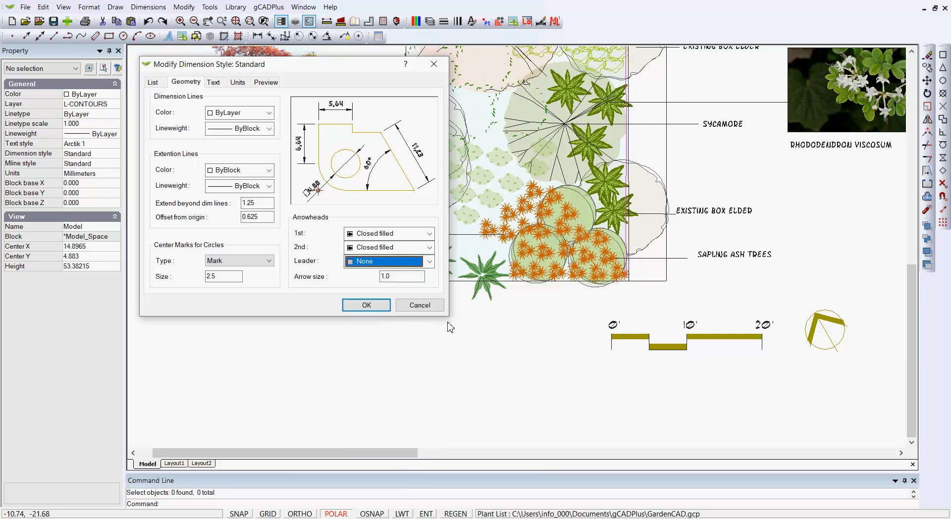
pyautogui.click(419, 305)
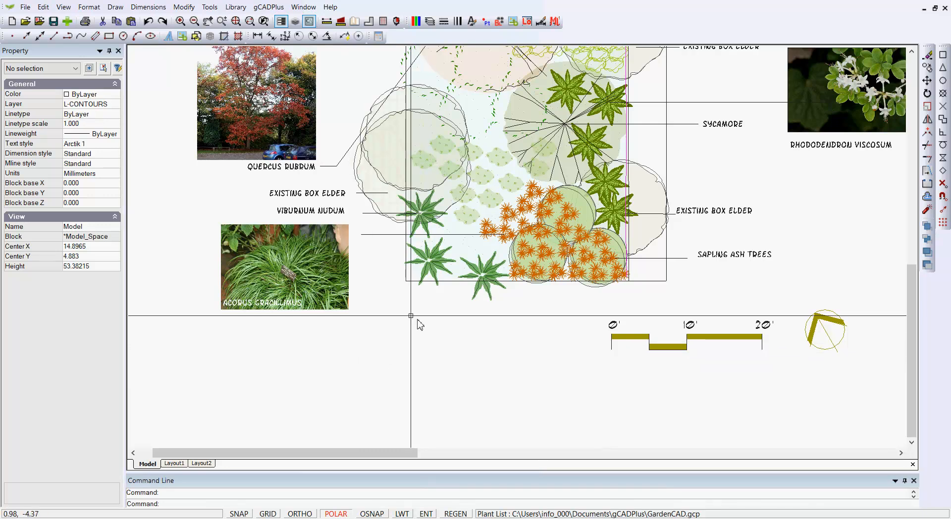
# Add a leader labelled "Acorus gracillimus" from the orange plants in the bottom bed to a point below the planting area.
pyautogui.click(344, 37)
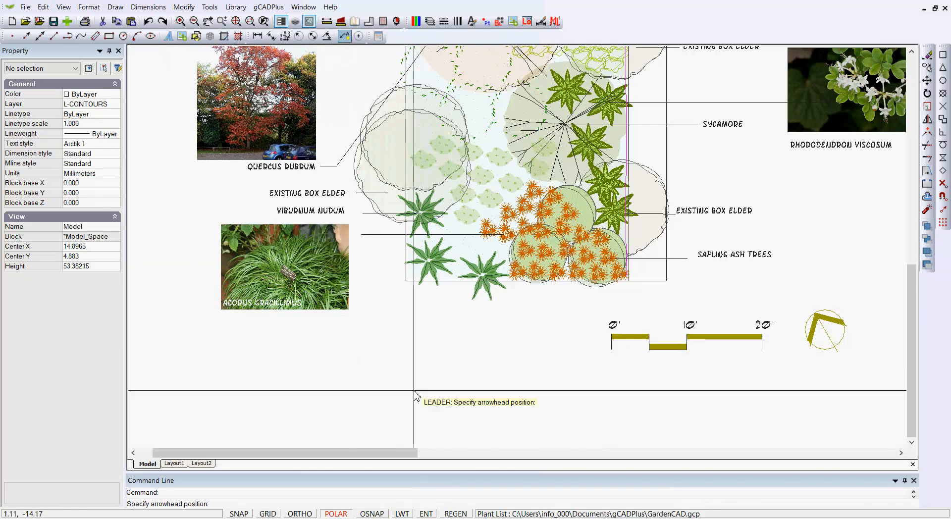
pyautogui.click(555, 266)
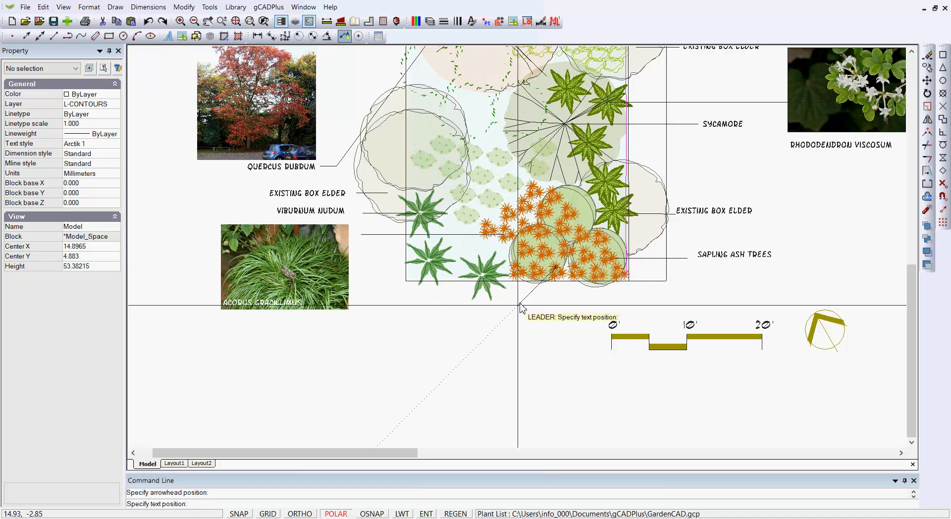
pyautogui.click(492, 326)
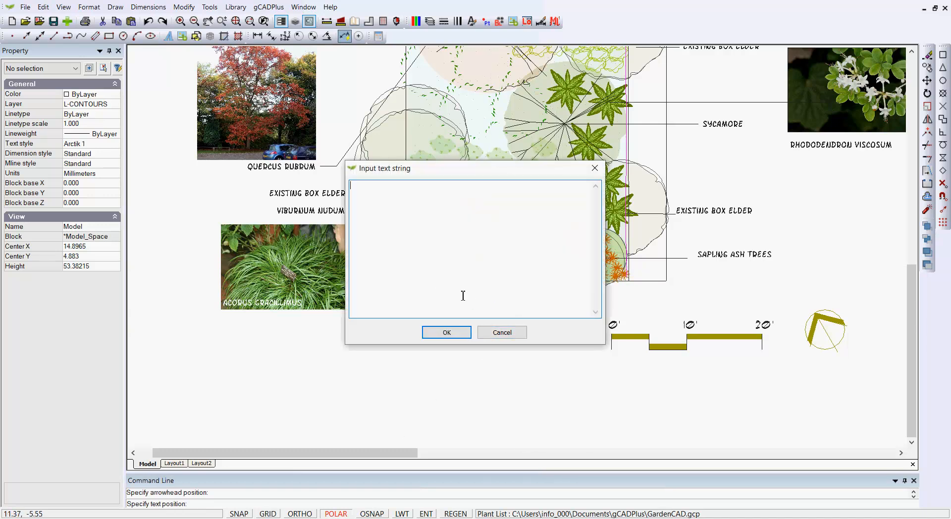
pyautogui.click(447, 332)
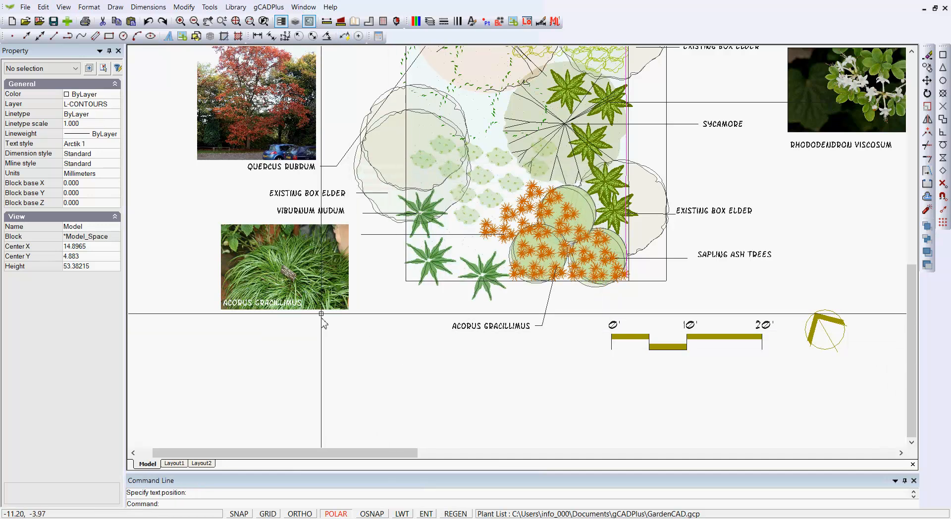
# Move the Acorus photo to below the planting area, just left of and beneath the Acorus gracillimus label.
pyautogui.click(294, 275)
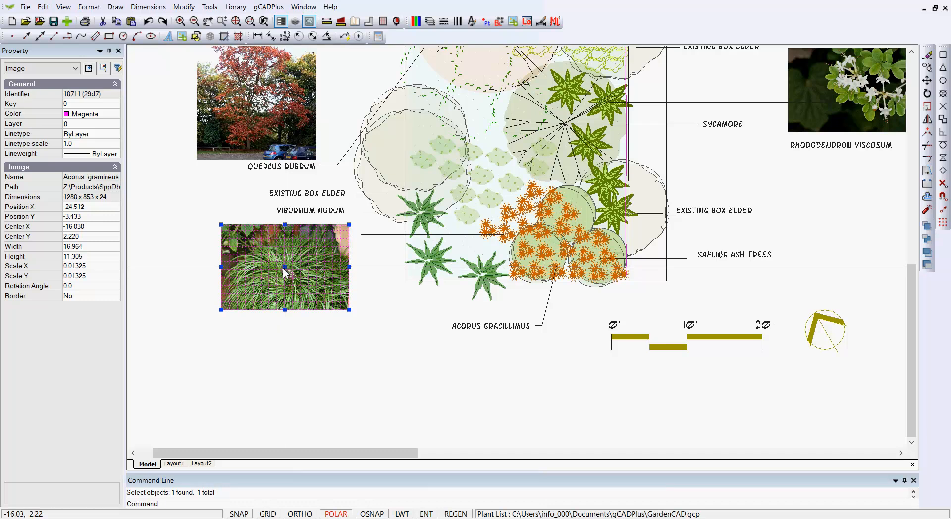
pyautogui.click(285, 268)
pyautogui.click(384, 367)
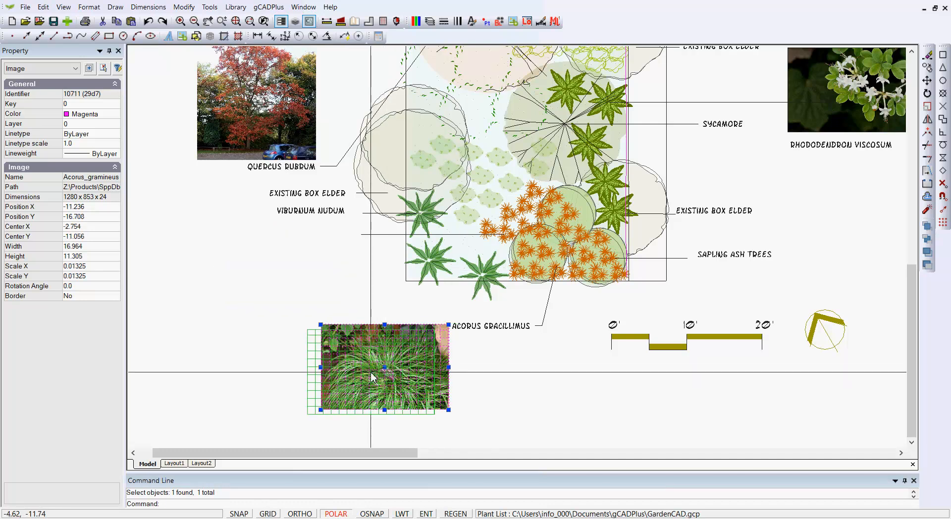
pyautogui.press('Escape')
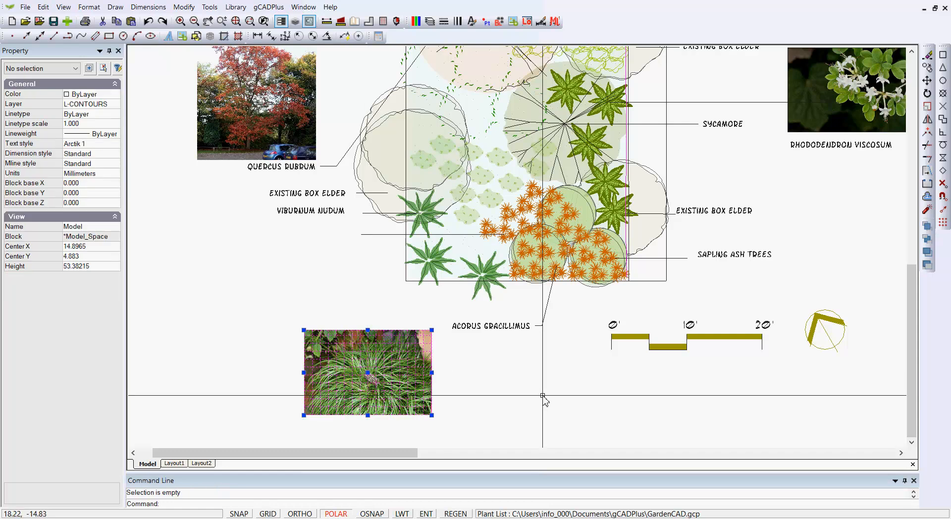
# Lengthen the Acorus gracillimus leader's landing to about 4.38 and move its text just beneath the photo's lower-right corner.
pyautogui.click(544, 326)
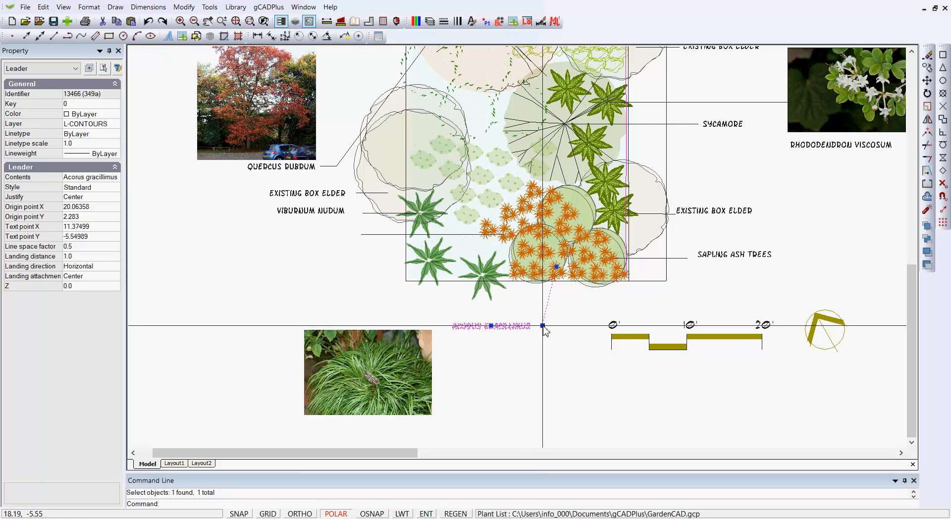
pyautogui.moveTo(542, 325); pyautogui.dragTo(568, 325)
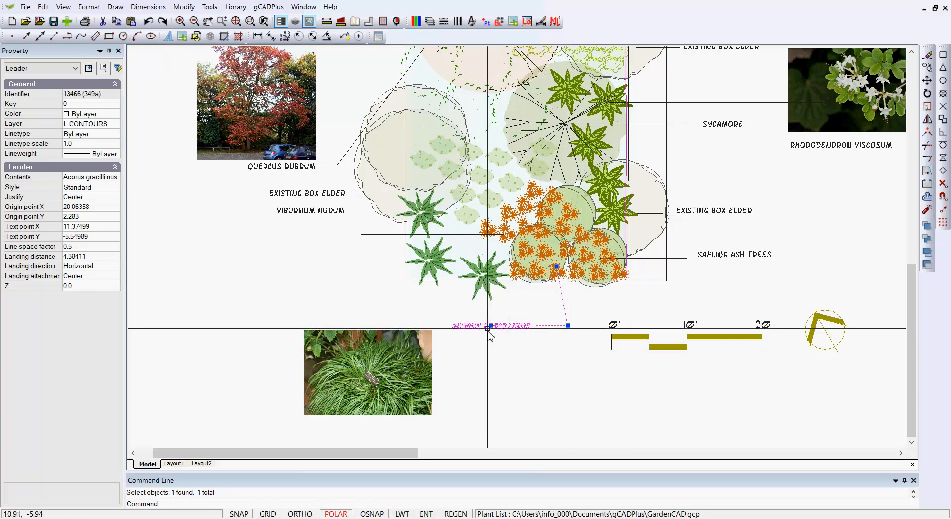
pyautogui.moveTo(491, 326); pyautogui.dragTo(396, 427)
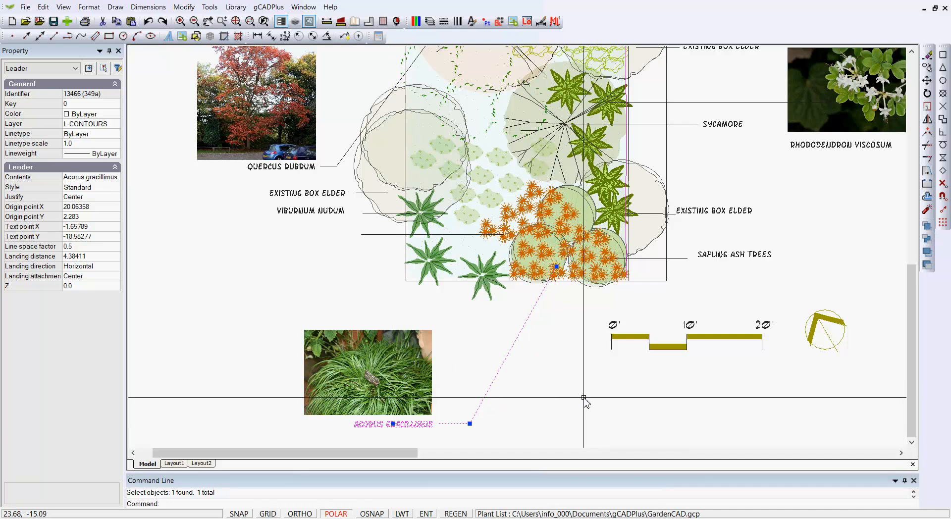
pyautogui.press('Escape')
# Examine the red-dot leaders beside the Viburnum nudum and Cornus amomum photos in the second Flood Plain Path Planting drawing.
pyautogui.moveTo(547, 427); pyautogui.dragTo(528, 357, button='middle')
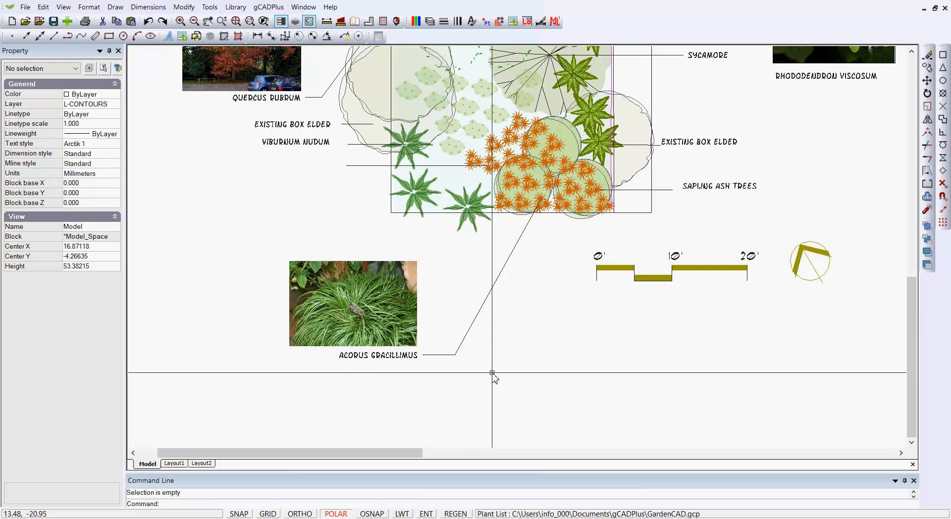
pyautogui.scroll(-7, 489, 377)
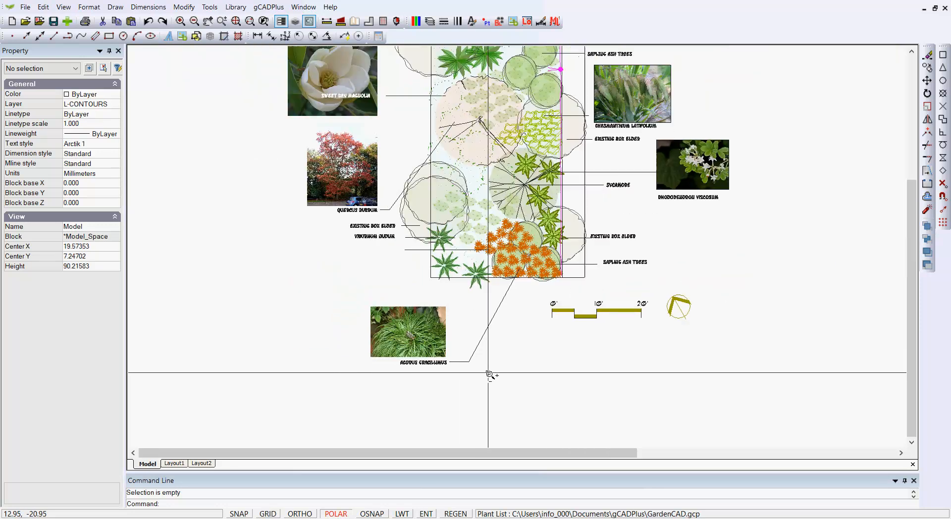
pyautogui.moveTo(719, 321); pyautogui.dragTo(556, 319, button='middle')
pyautogui.scroll(4, 579, 243)
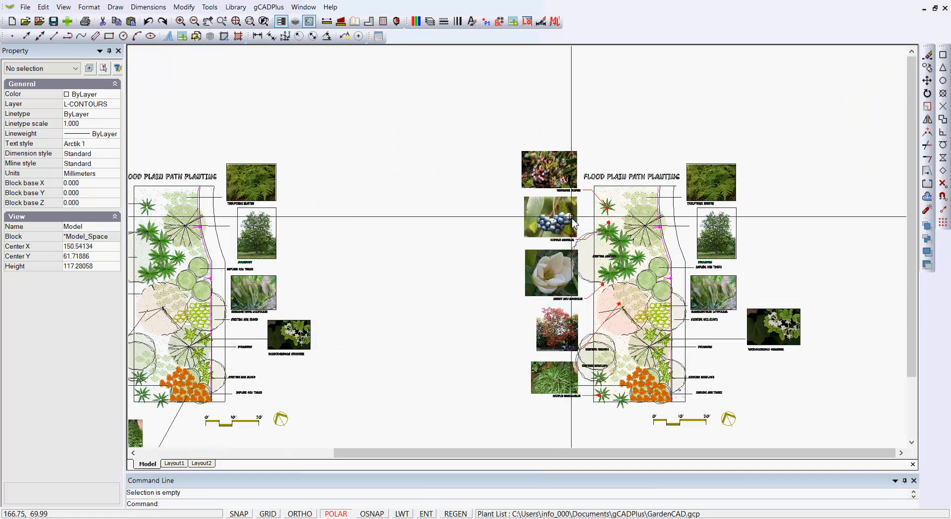
pyautogui.scroll(1, 566, 229)
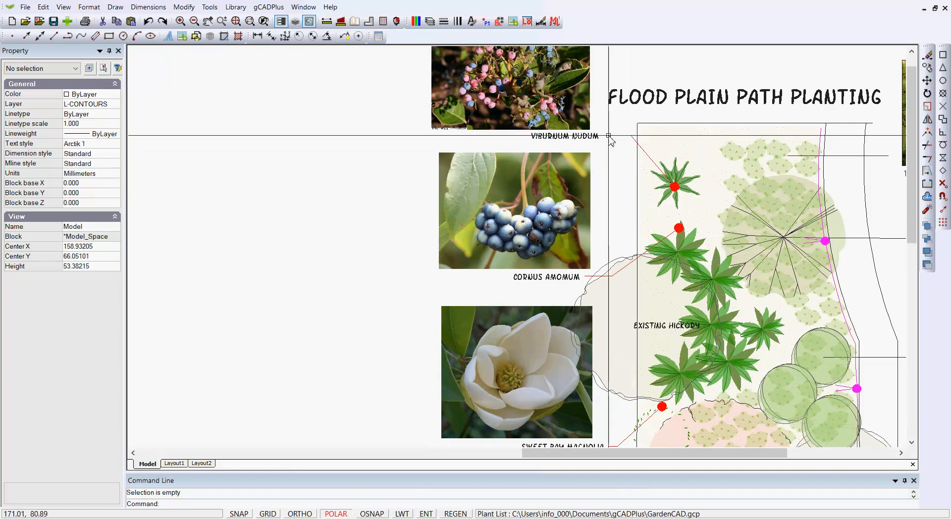
pyautogui.scroll(1, 677, 203)
pyautogui.scroll(1, 677, 203)
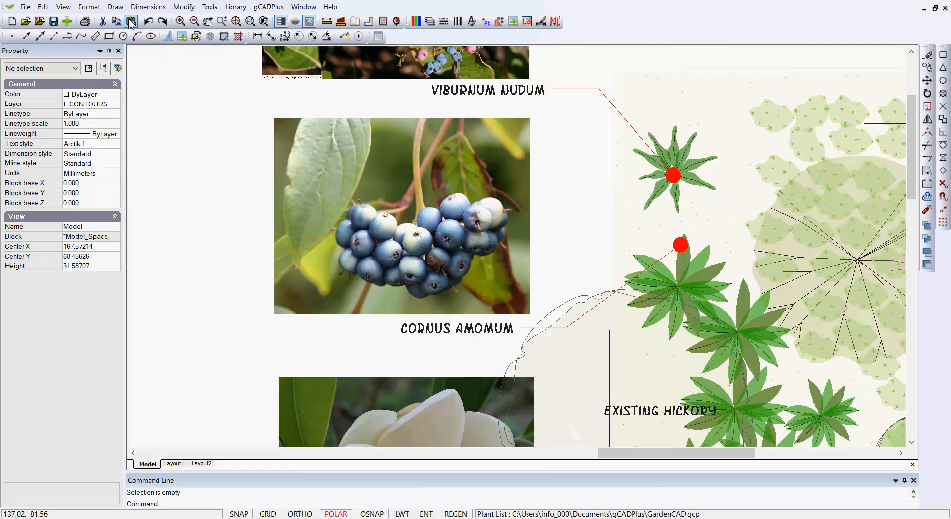
# Review the RedBlob dimension style's geometry settings and its available leader arrowheads, keeping Dot small.
pyautogui.click(147, 8)
pyautogui.click(165, 132)
pyautogui.click(153, 82)
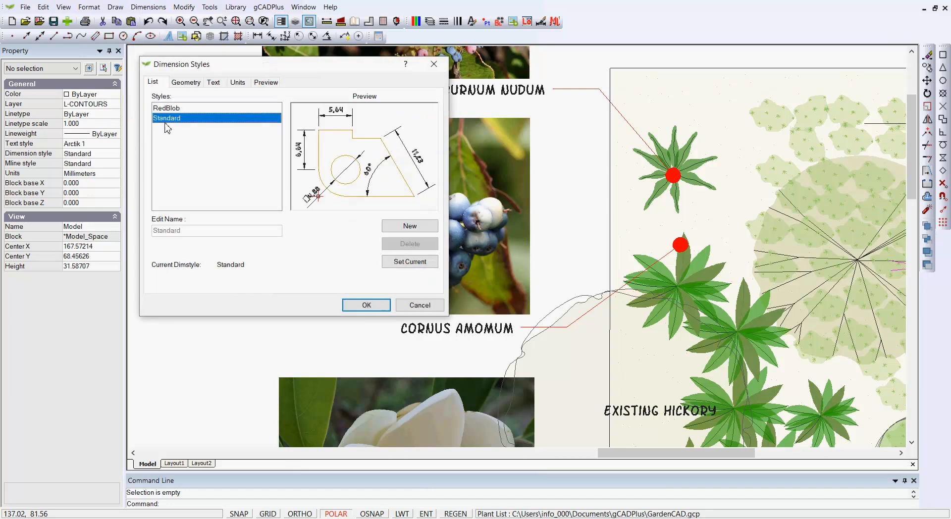
pyautogui.click(173, 108)
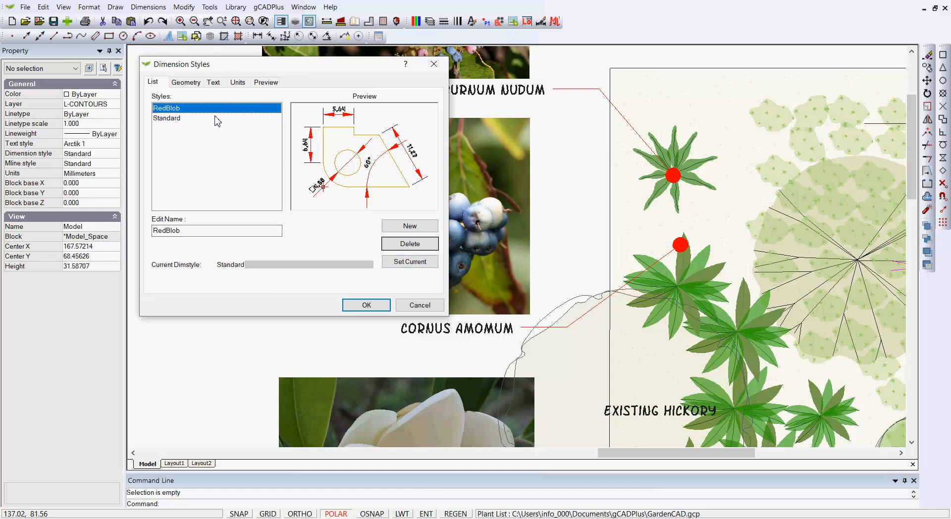
pyautogui.click(186, 83)
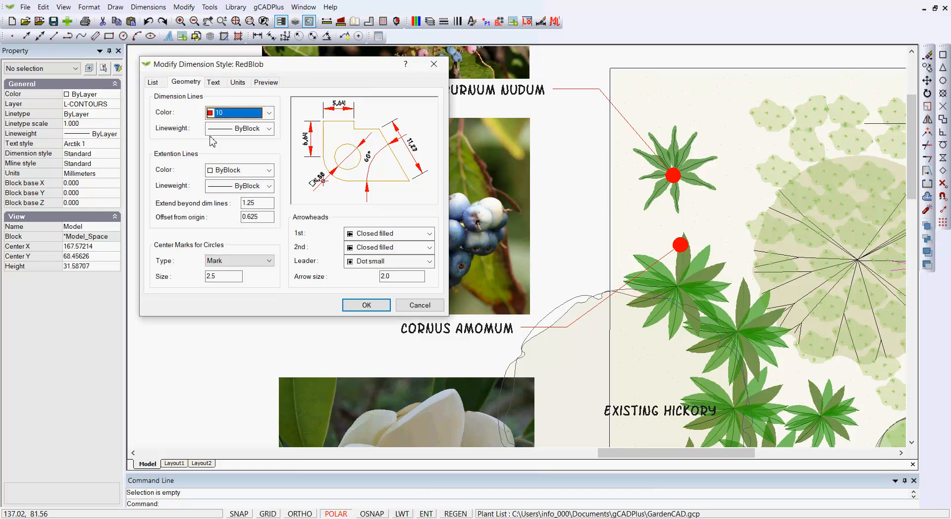
pyautogui.click(430, 261)
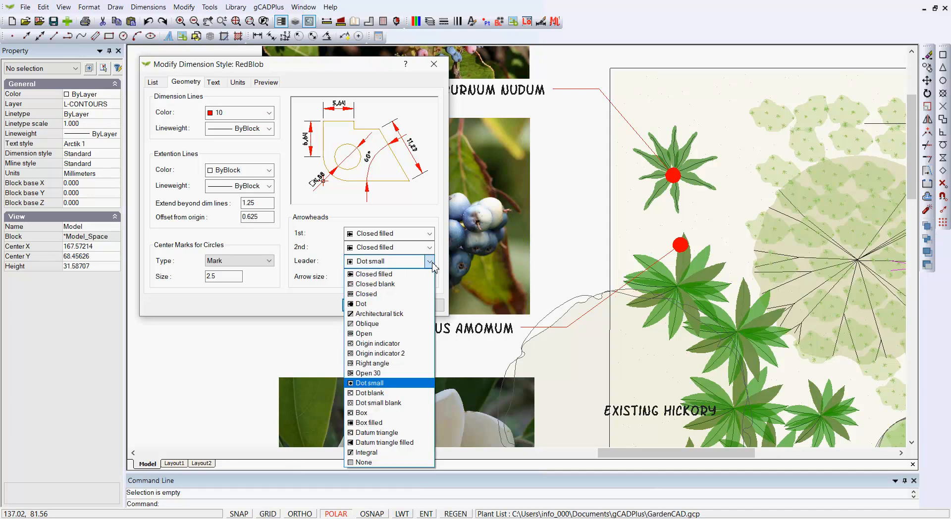
pyautogui.click(430, 261)
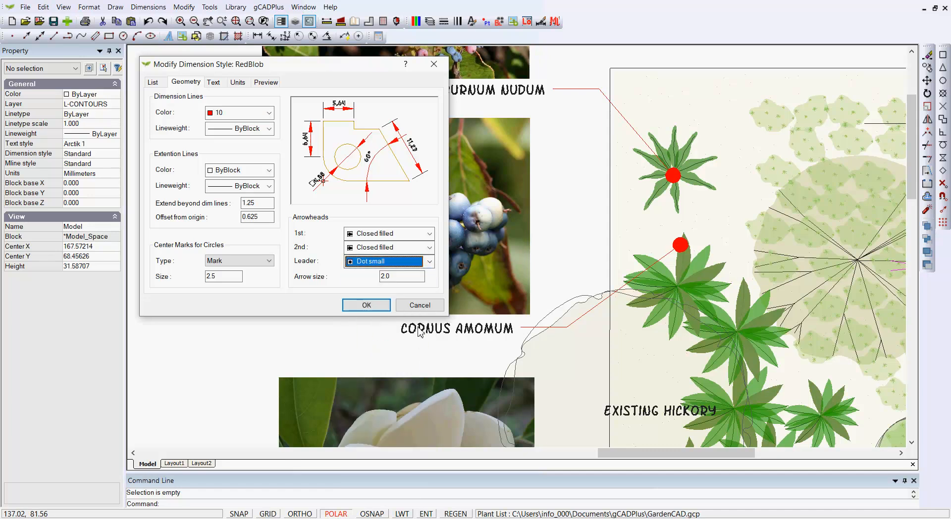
pyautogui.click(367, 305)
# Compare the red-dot leaders with the RedBlob dimension style's geometry settings and examine its dimension line colour options.
pyautogui.scroll(-3, 480, 308)
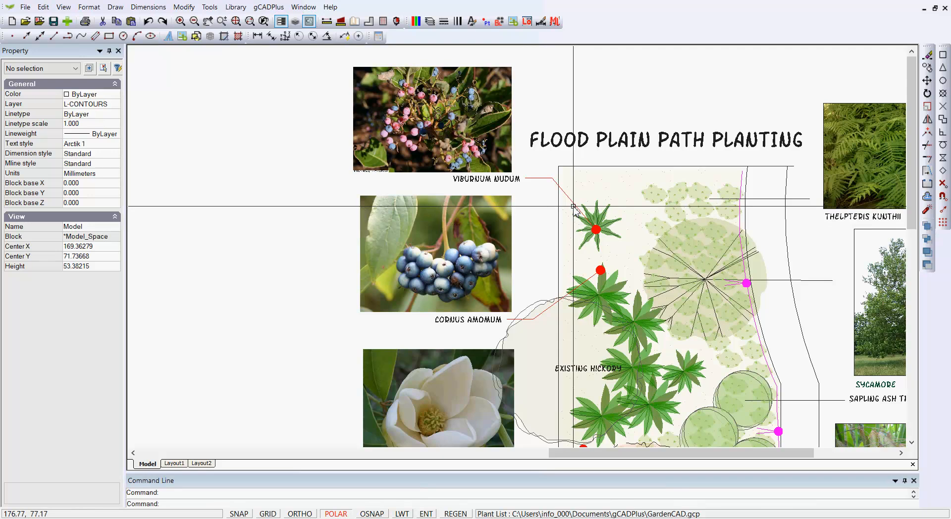
pyautogui.scroll(4, 594, 238)
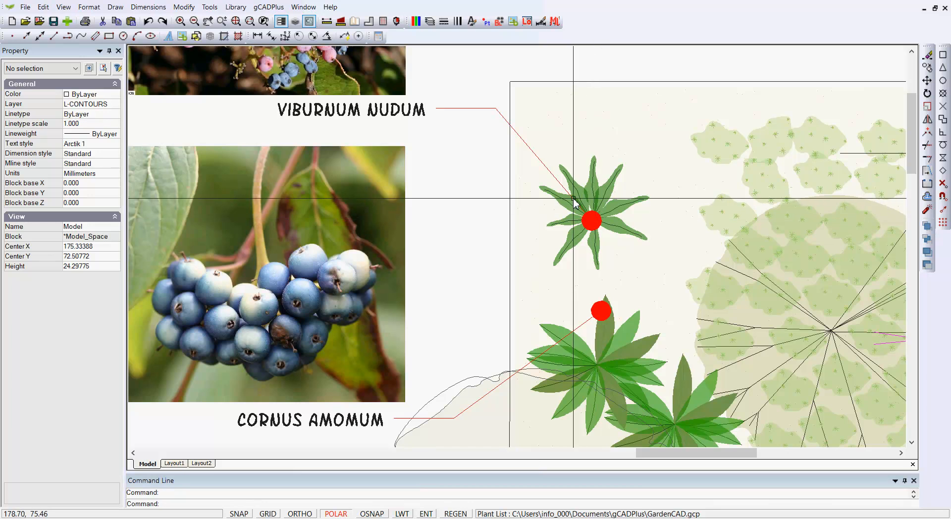
pyautogui.scroll(-1, 472, 178)
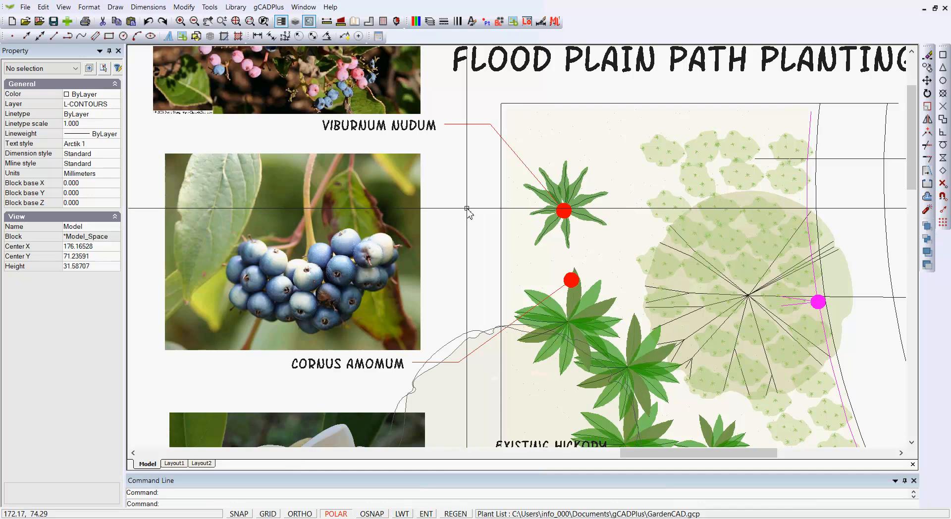
pyautogui.click(137, 9)
pyautogui.click(152, 186)
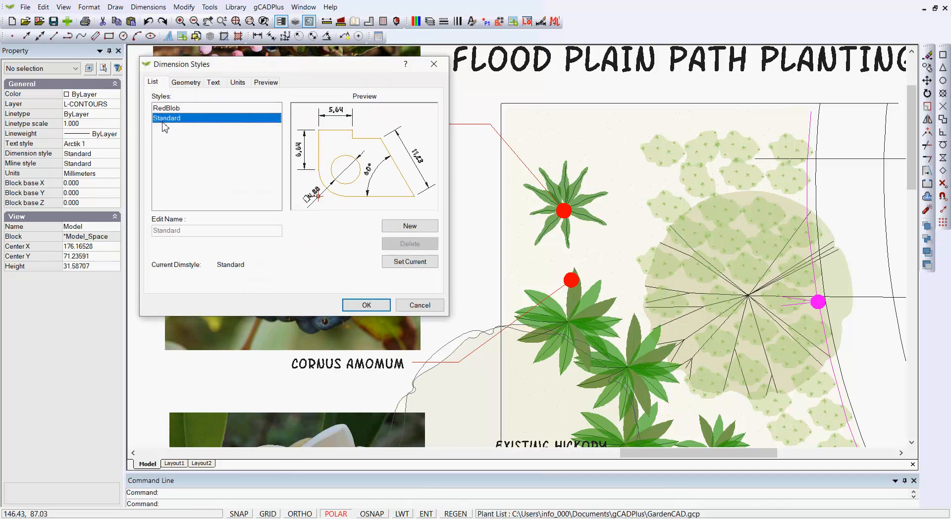
pyautogui.press('Up')
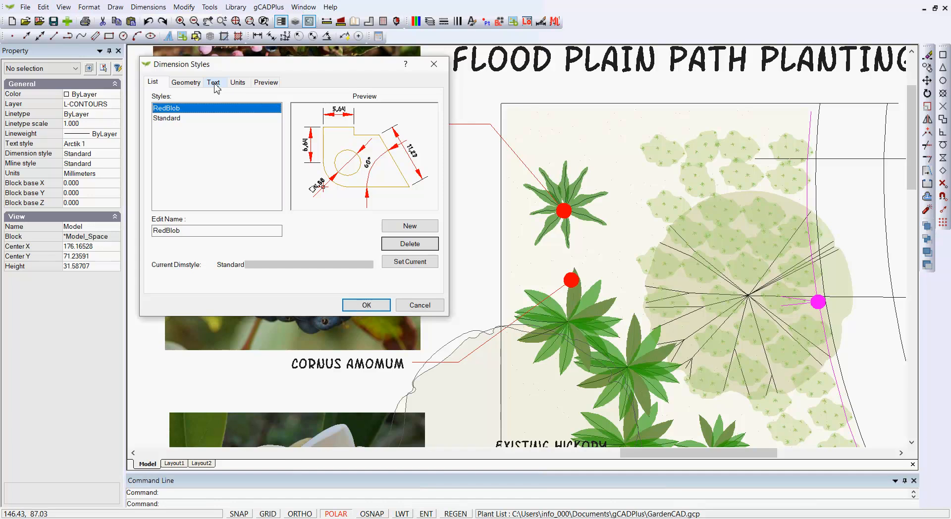
pyautogui.click(198, 84)
pyautogui.click(270, 117)
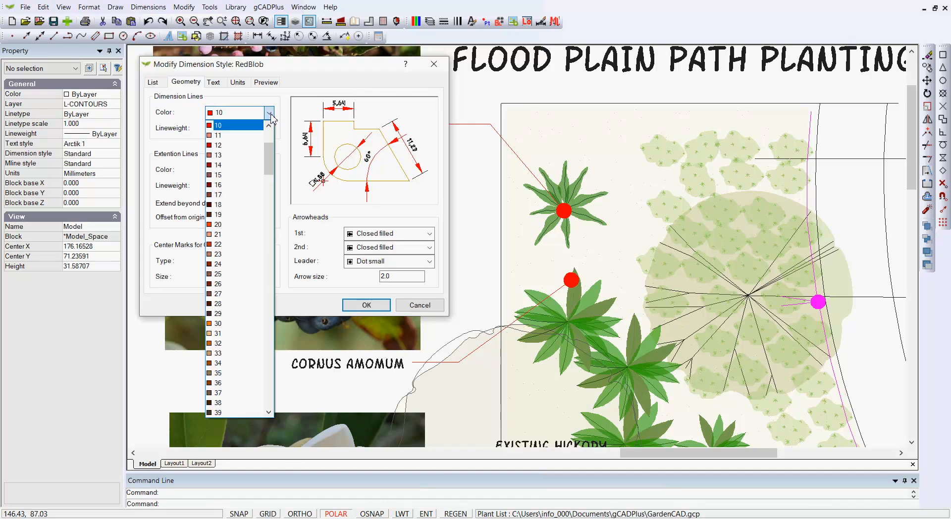
pyautogui.moveTo(268, 161); pyautogui.dragTo(275, 142)
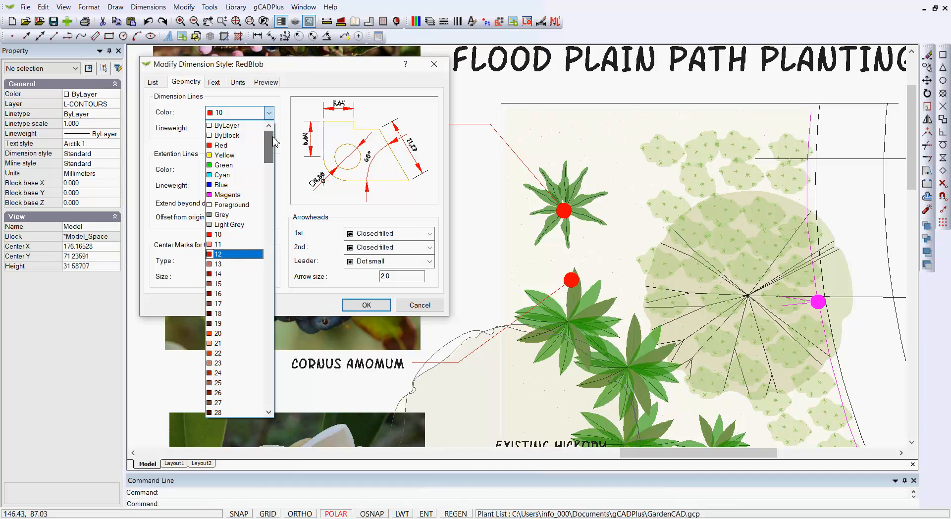
pyautogui.click(240, 127)
pyautogui.press('Escape')
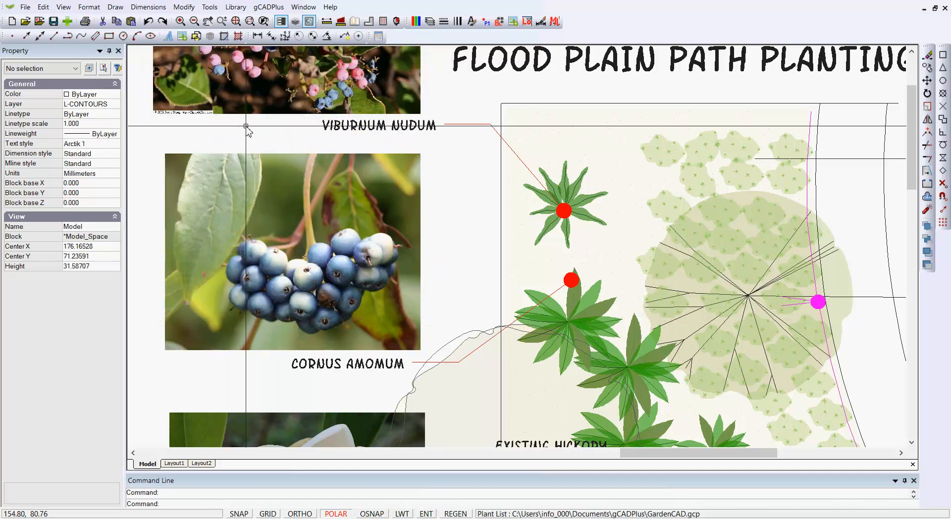
# Inspect the layer and style properties of the Viburnum nudum leader.
pyautogui.scroll(-2, 475, 250)
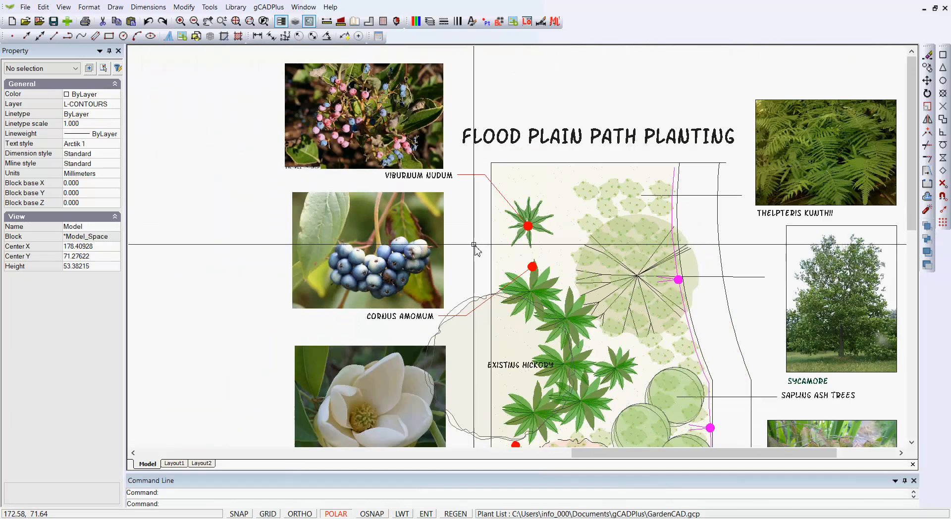
pyautogui.click(468, 175)
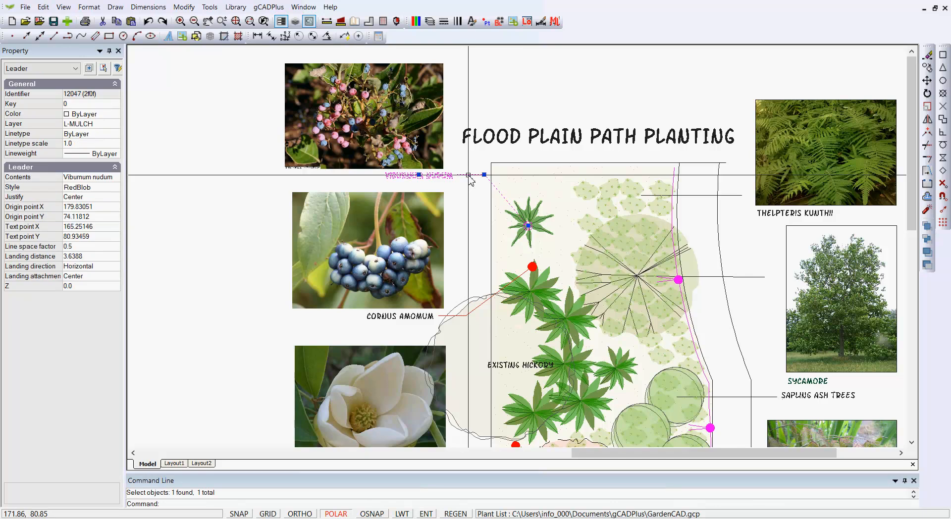
pyautogui.press('Escape')
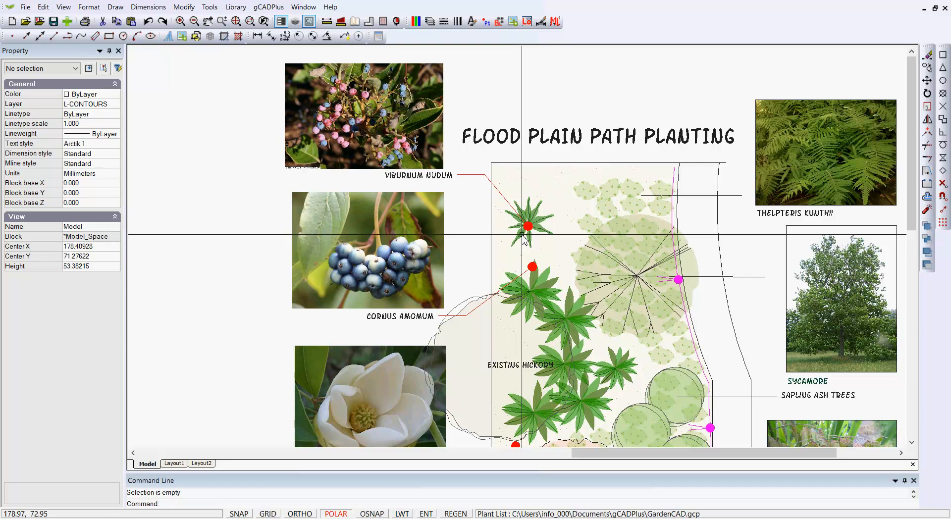
# Place a leader with the text Acorus gracillimus in the empty space above the Flood Plain Path Planting title.
pyautogui.scroll(1, 529, 231)
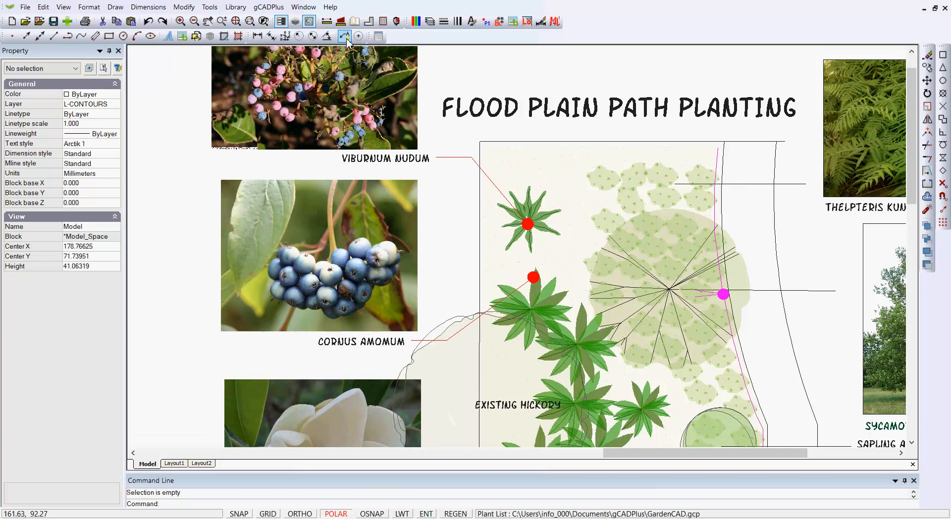
pyautogui.click(344, 35)
pyautogui.click(485, 72)
pyautogui.click(586, 72)
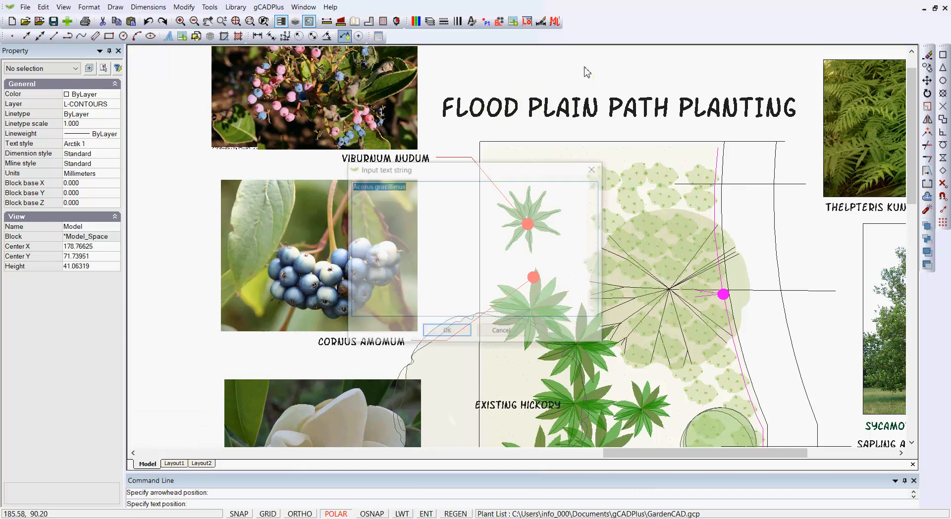
pyautogui.click(444, 333)
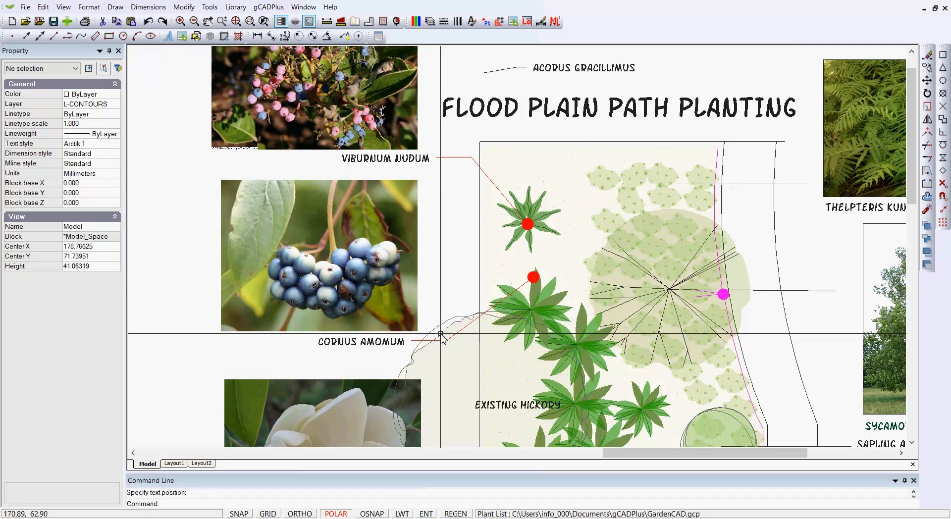
# Change the style of the Acorus gracillimus leader above the drawing title to RedBlob.
pyautogui.scroll(3, 491, 116)
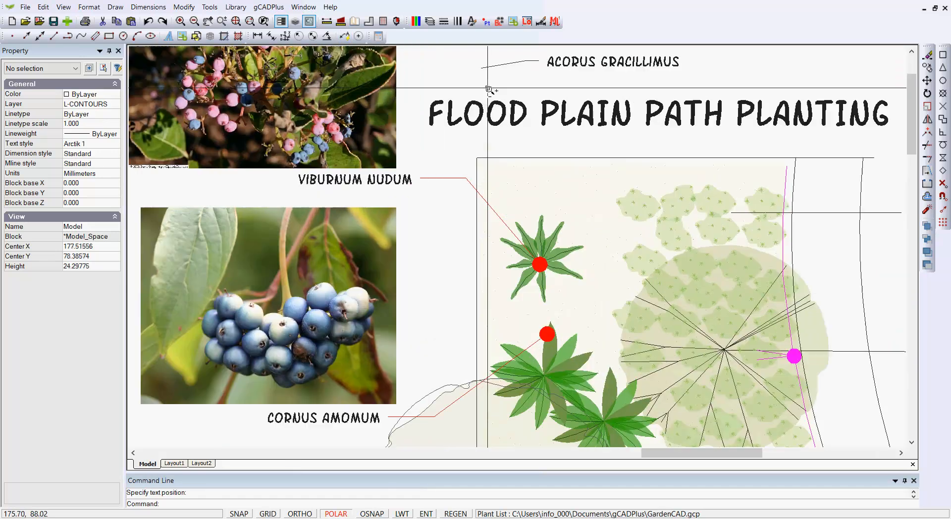
pyautogui.scroll(-2, 487, 88)
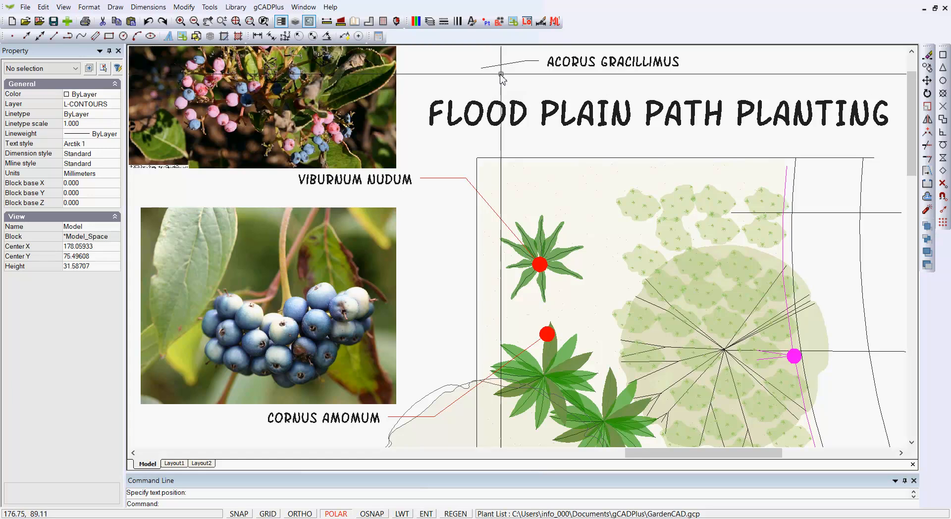
pyautogui.click(568, 68)
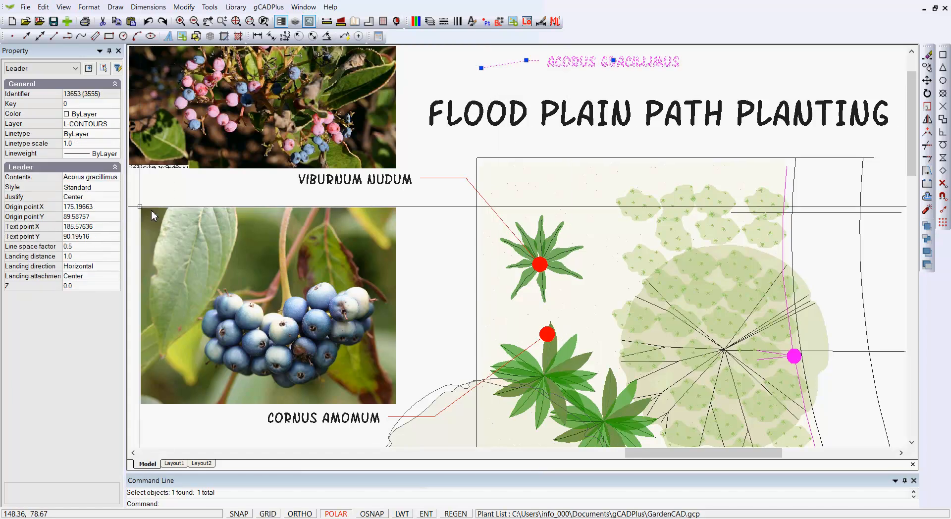
pyautogui.click(89, 187)
pyautogui.click(117, 187)
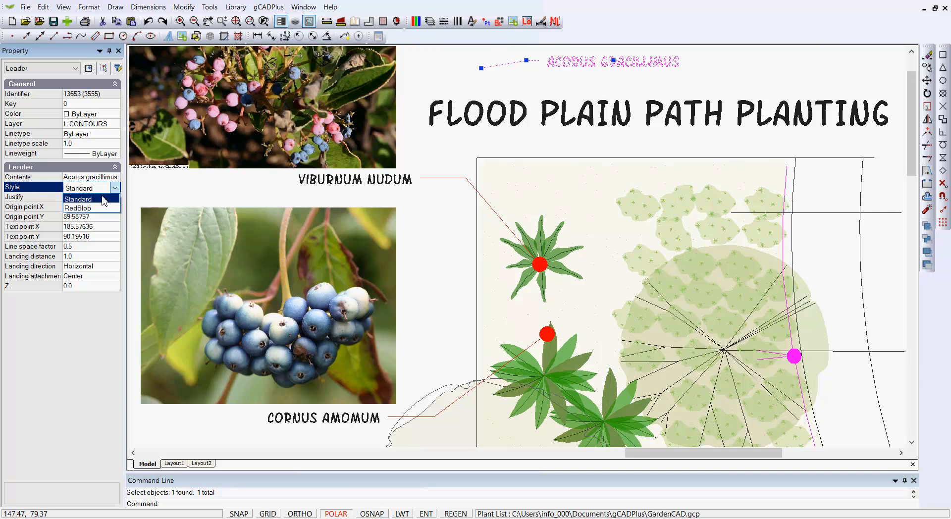
pyautogui.click(85, 206)
pyautogui.press('Escape')
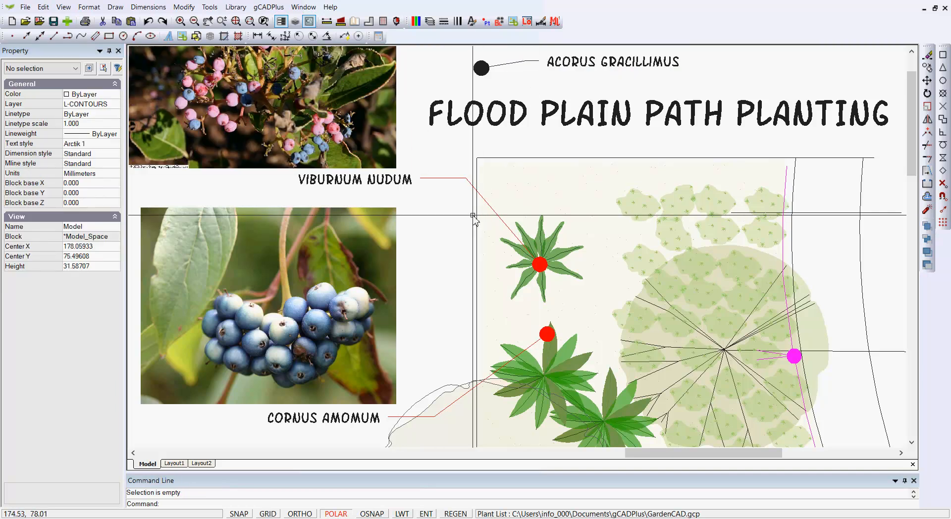
# Set the RedBlob dimension style's dimension line colour to Light Grey.
pyautogui.scroll(-1, 478, 241)
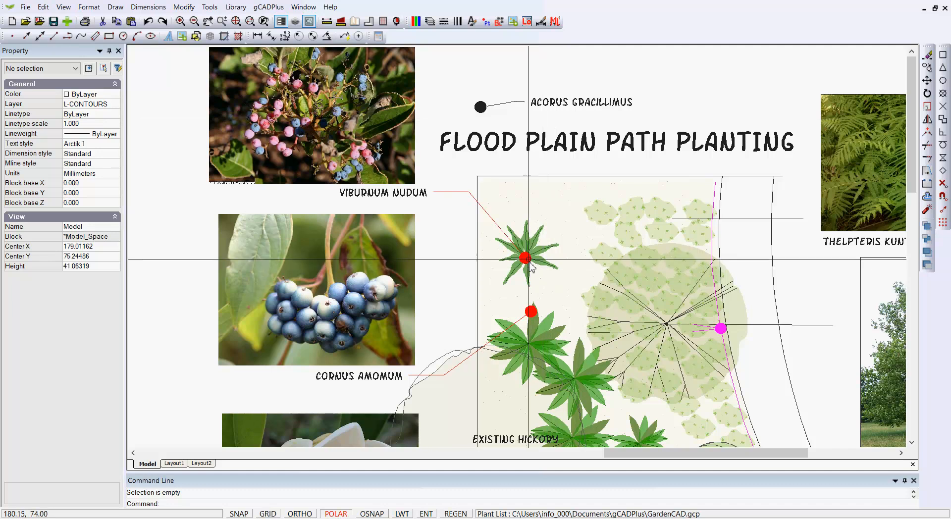
pyautogui.rightClick(466, 81)
pyautogui.click(496, 107)
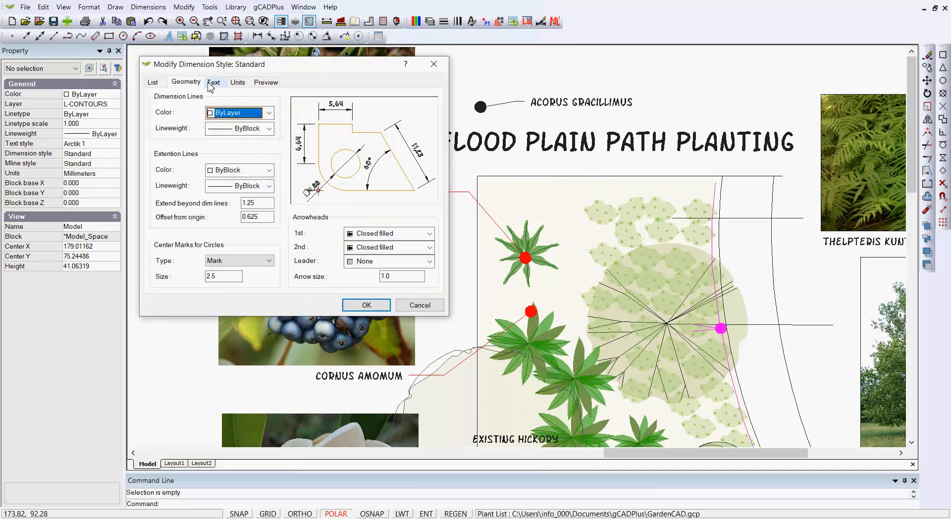
pyautogui.click(153, 83)
pyautogui.click(163, 108)
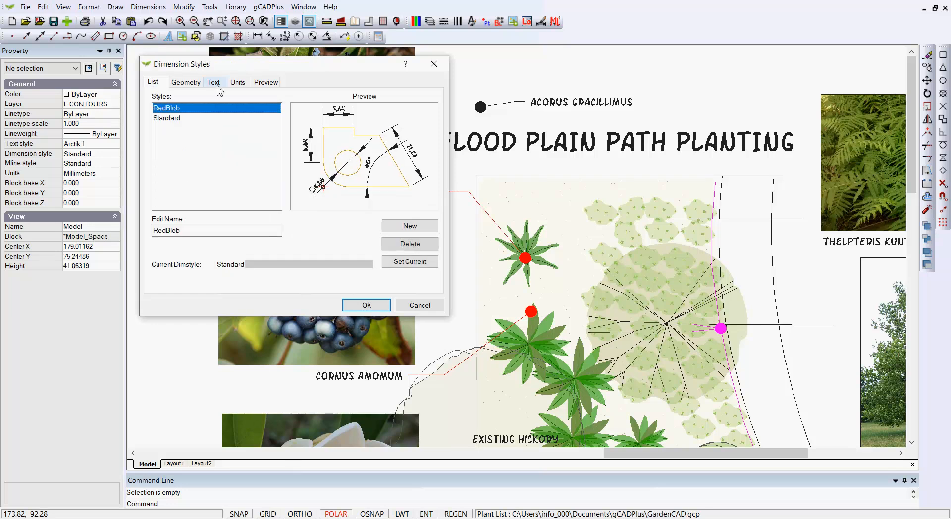
pyautogui.click(213, 83)
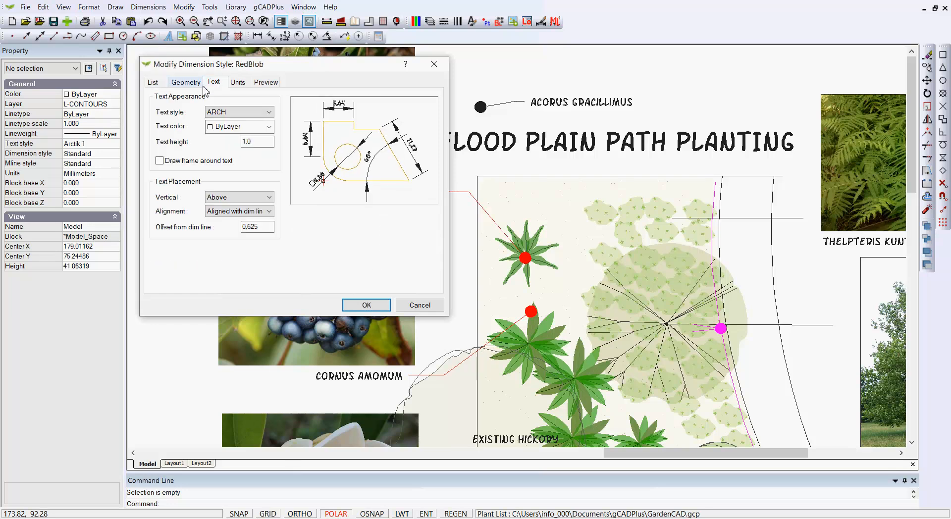
pyautogui.click(186, 83)
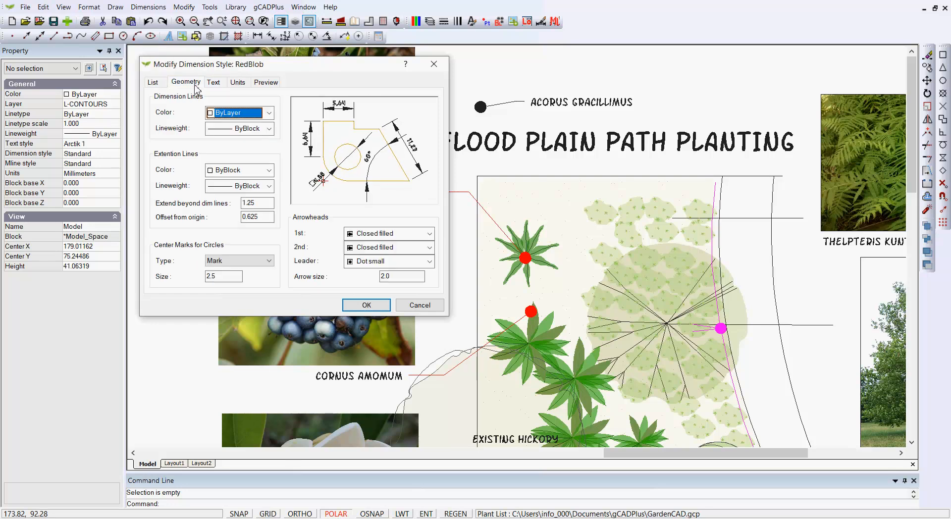
pyautogui.click(270, 116)
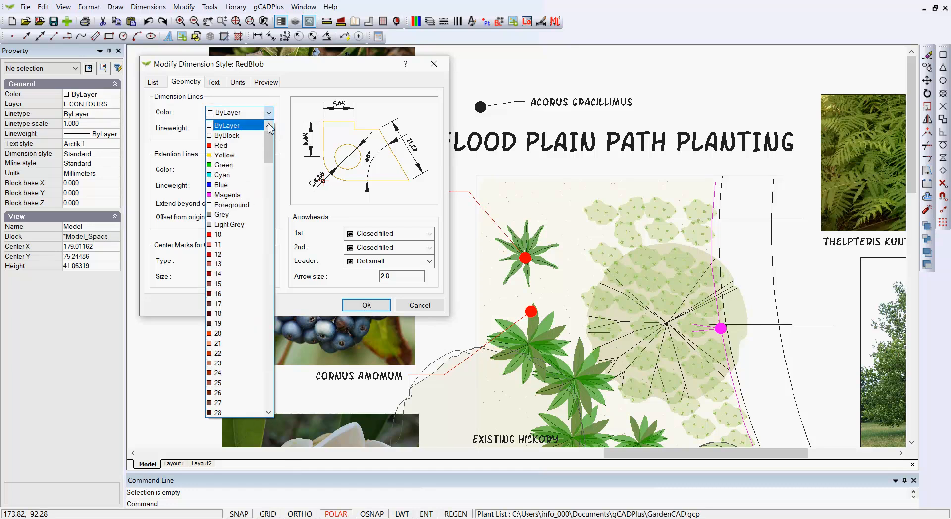
pyautogui.moveTo(271, 162)
pyautogui.mouseDown()
pyautogui.moveTo(270, 408)
pyautogui.moveTo(270, 171)
pyautogui.mouseUp()
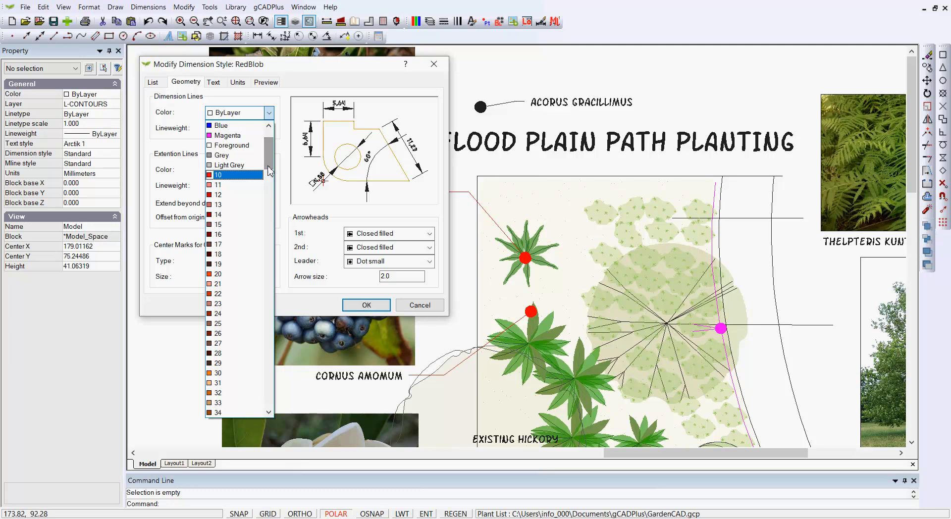
pyautogui.click(233, 164)
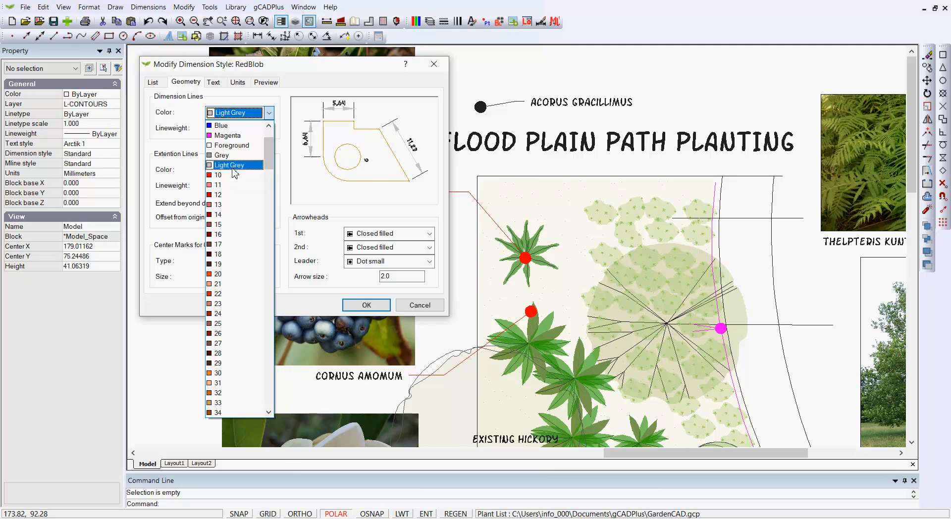
pyautogui.click(367, 305)
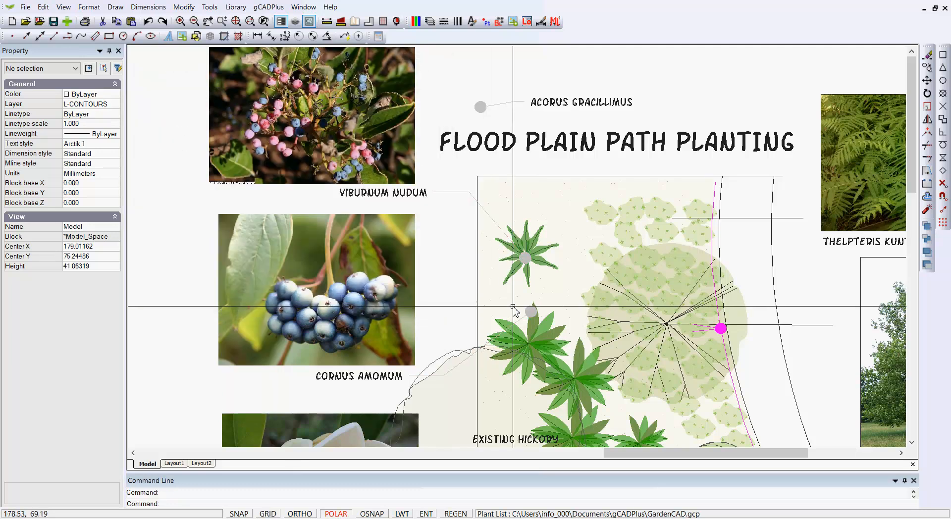
# Examine the RedBlob leaders beside the plant photos across the planting drawing.
pyautogui.moveTo(484, 235); pyautogui.dragTo(436, 128, button='middle')
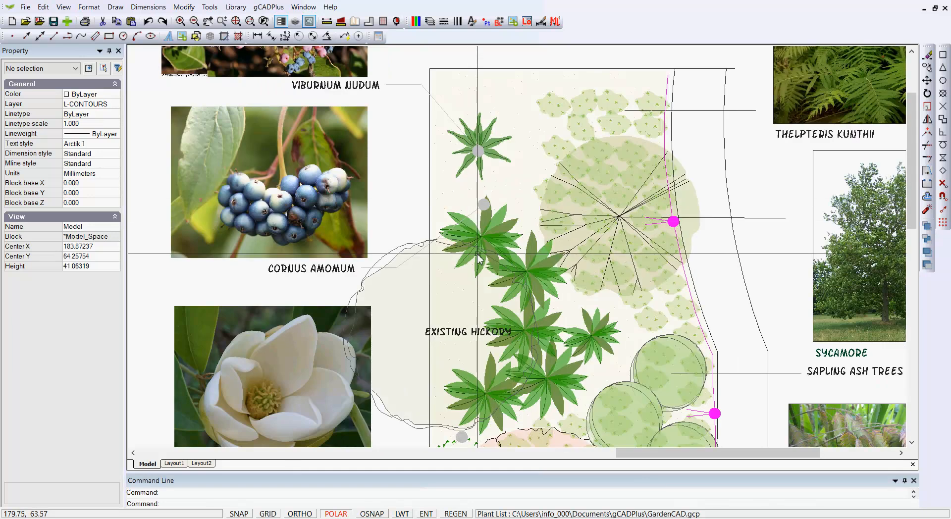
pyautogui.scroll(-1, 460, 285)
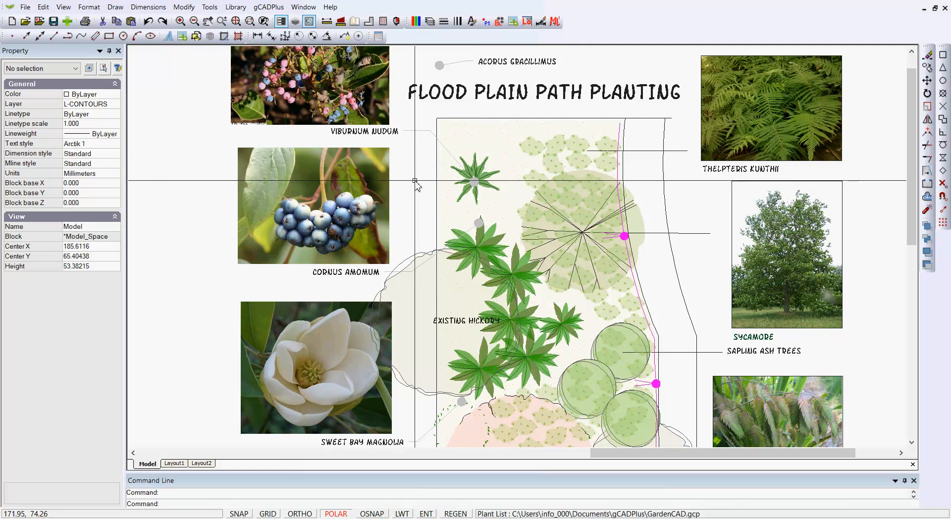
pyautogui.scroll(-1, 418, 187)
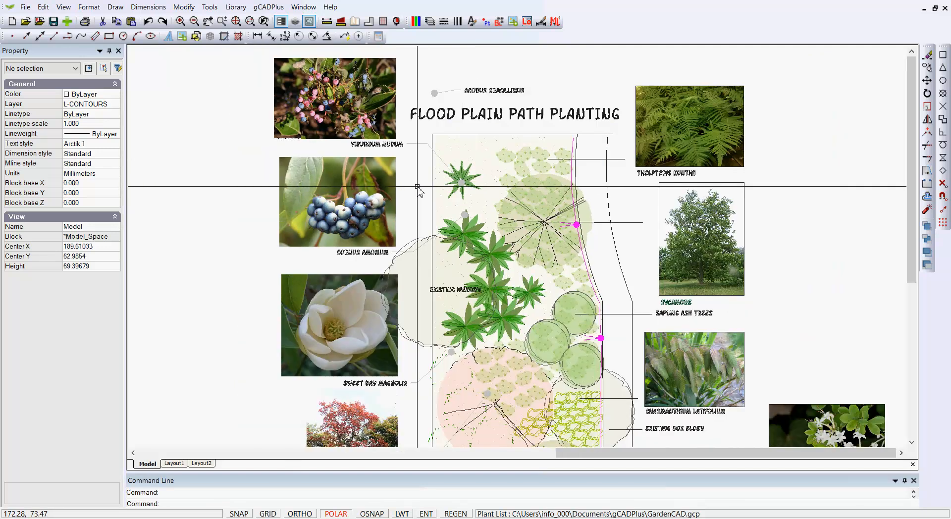